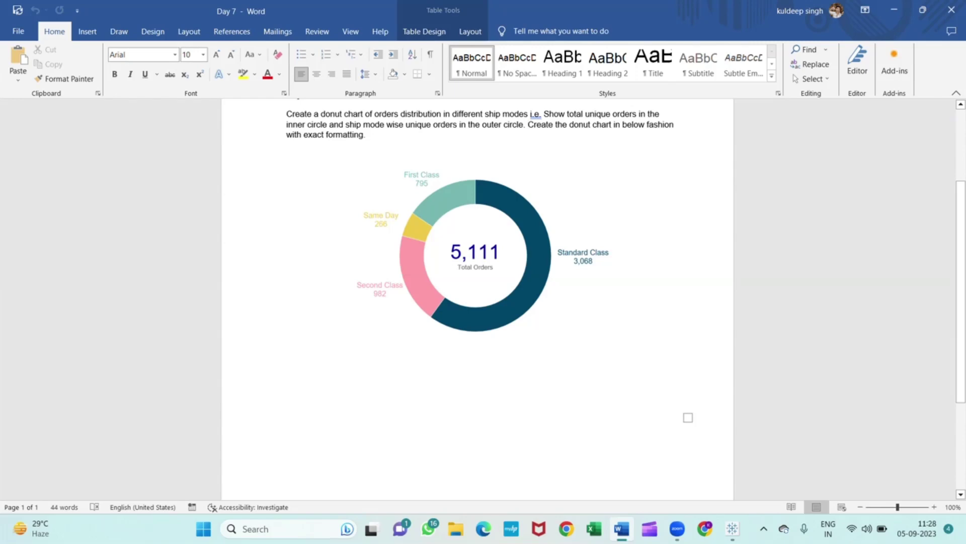
Step: Leave the Word donut-chart reference and switch to the blank Tableau Book1 workbook
key(alt+Tab)
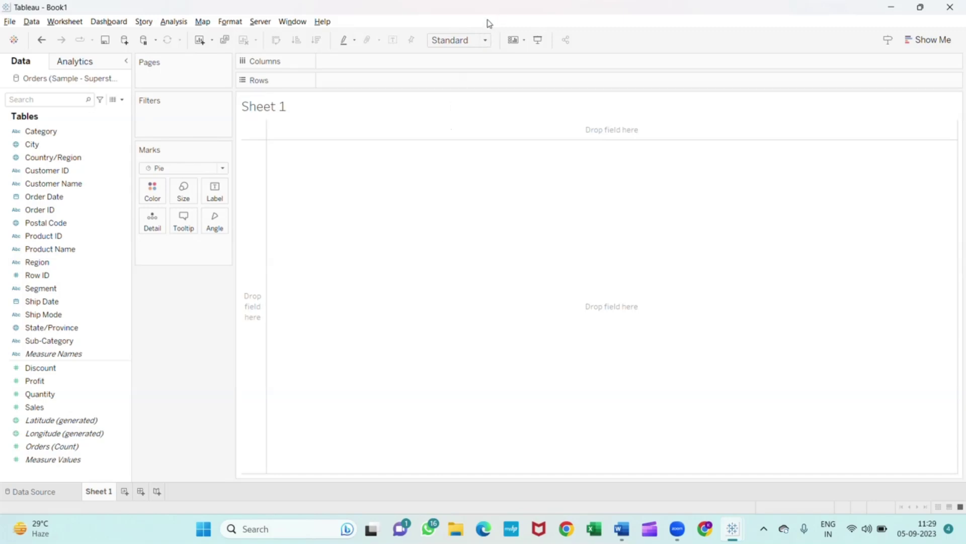
Step: Fit the sheet to Entire View and create a calculated field 'Zero Axis' equal to 0
click(485, 41)
click(457, 87)
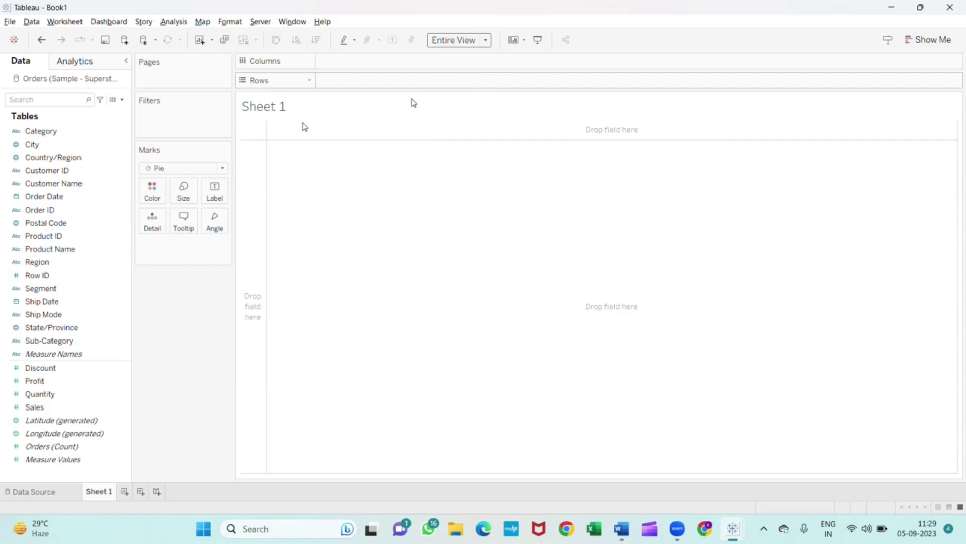
click(122, 100)
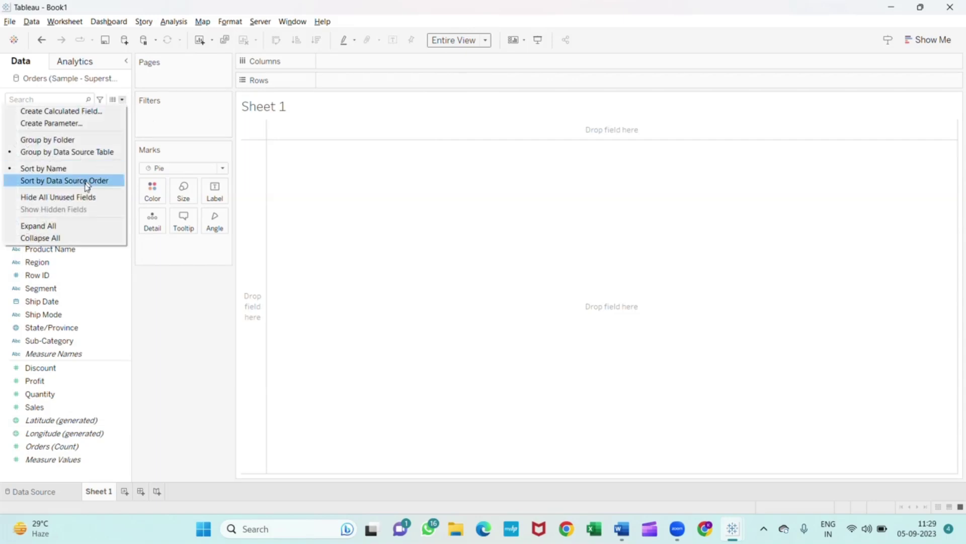
click(99, 112)
key(BackSpace)
text(Zero Axis)
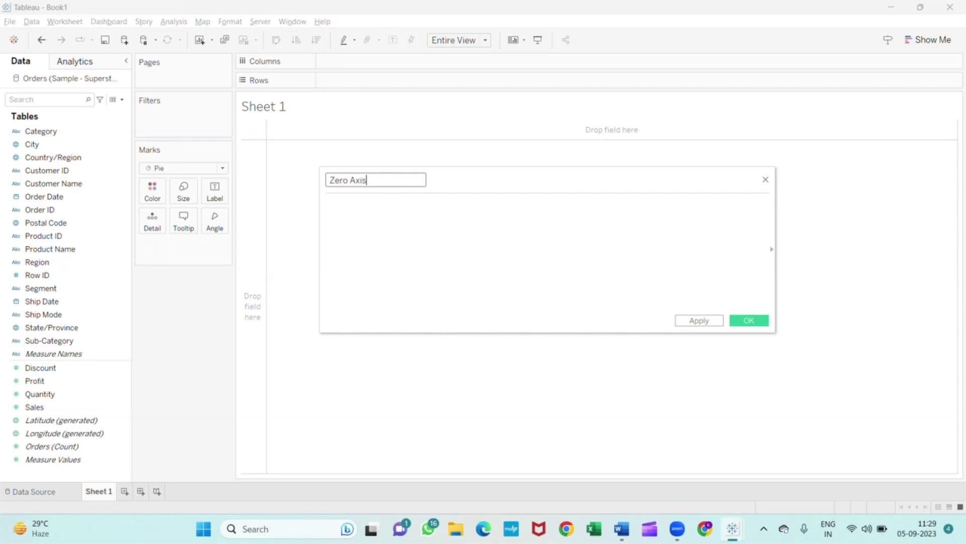
key(Tab)
text(0)
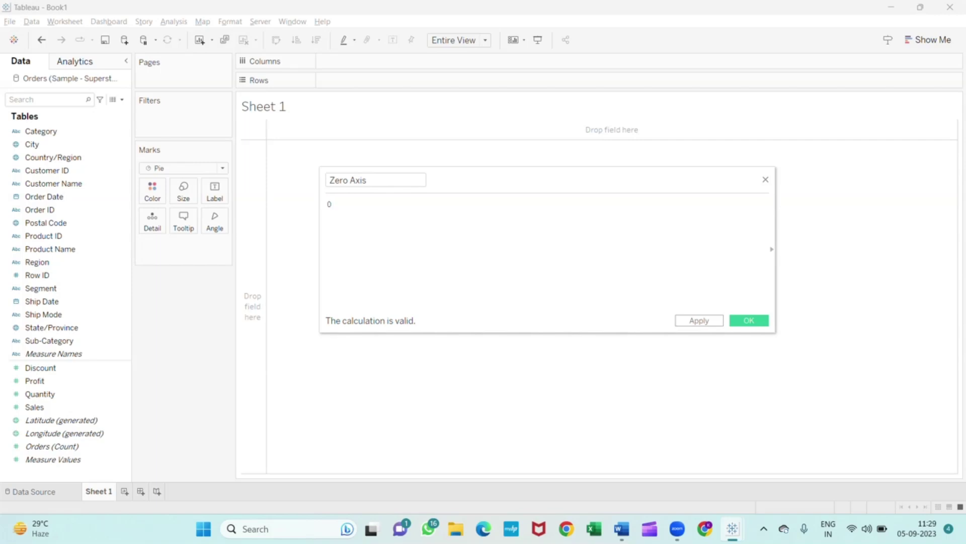
click(735, 322)
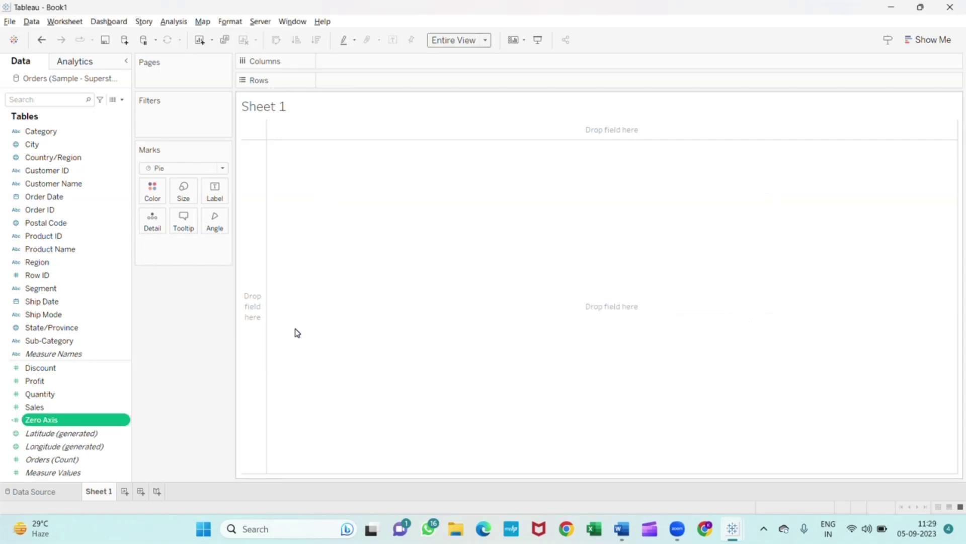
Step: Drag Zero Axis onto the Rows shelf twice, giving two stacked pie marks
drag(61, 420, 384, 84)
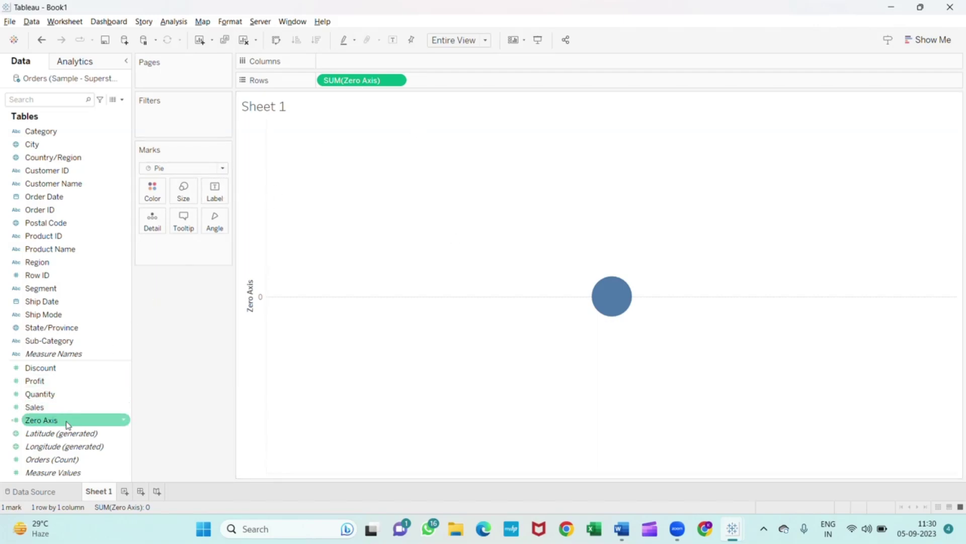
drag(68, 424, 463, 81)
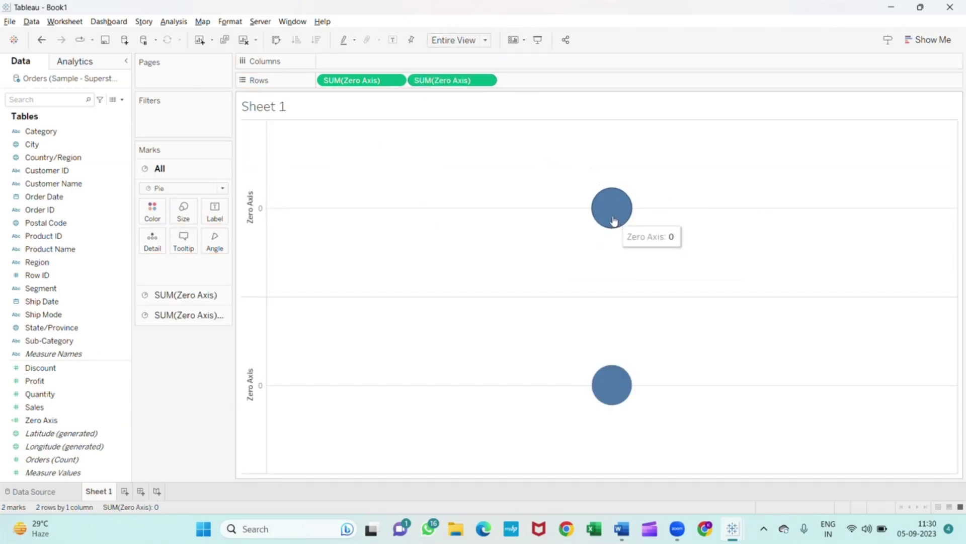
Step: Increase the top Zero Axis pie's size, and the bottom pie's size slightly less
click(613, 220)
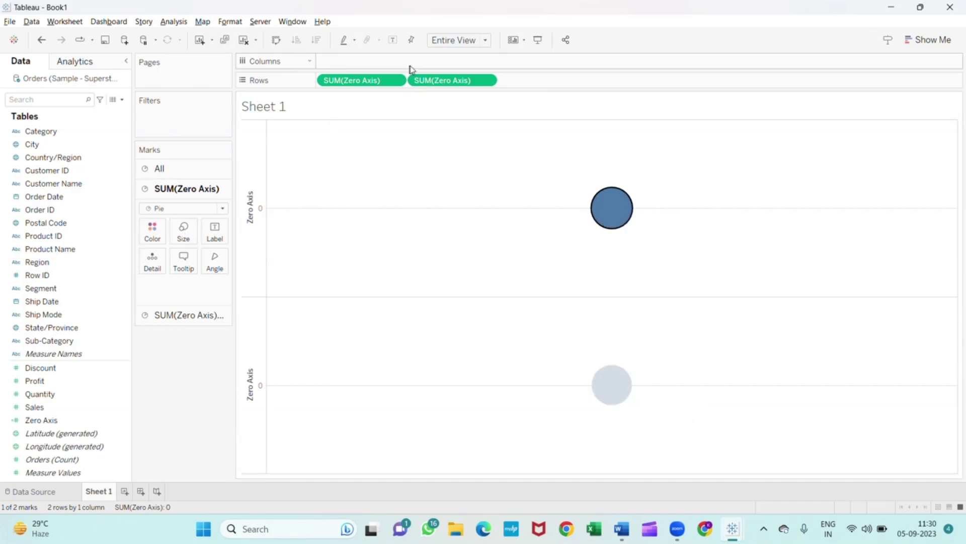
click(184, 232)
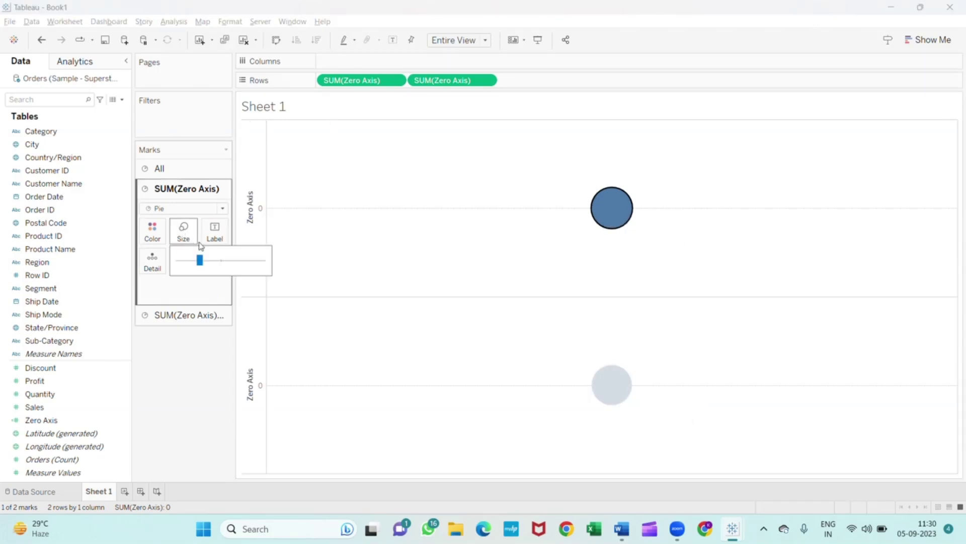
click(253, 261)
click(611, 385)
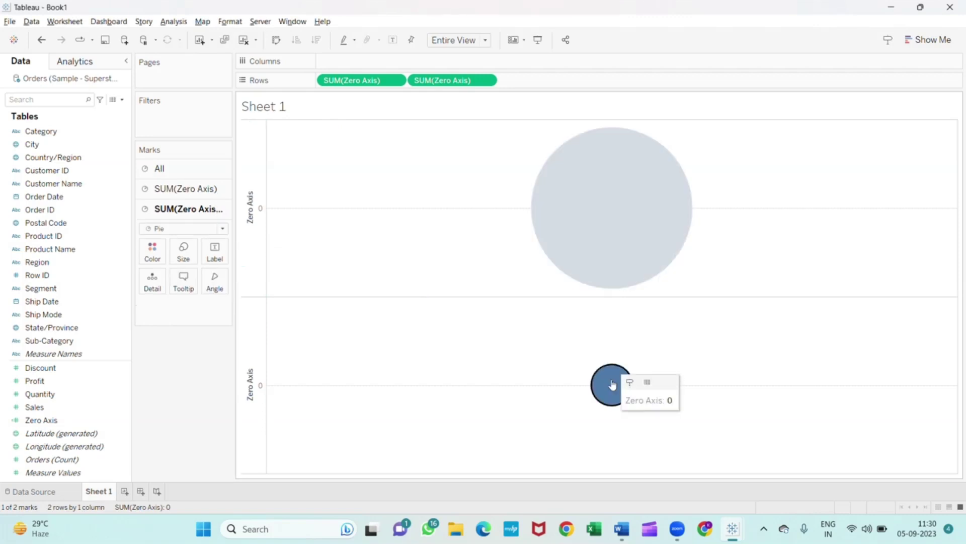
click(184, 251)
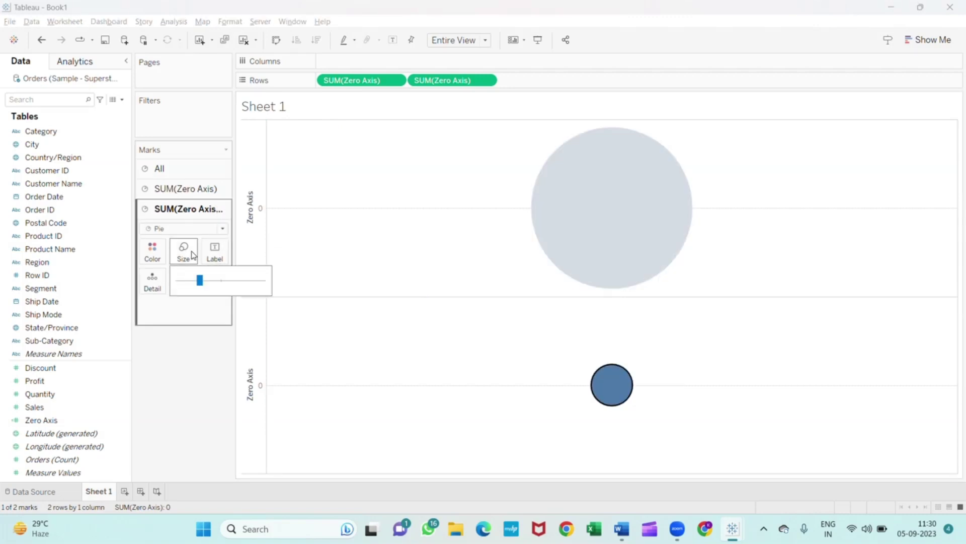
click(236, 280)
click(382, 237)
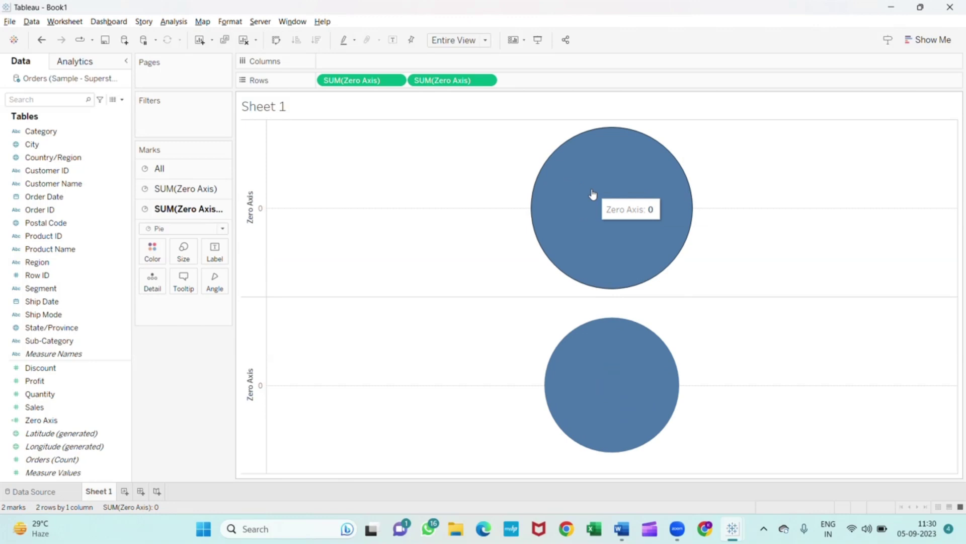
Step: Overlay both pies on a dual axis and colour the inner pie white to form a donut
click(486, 81)
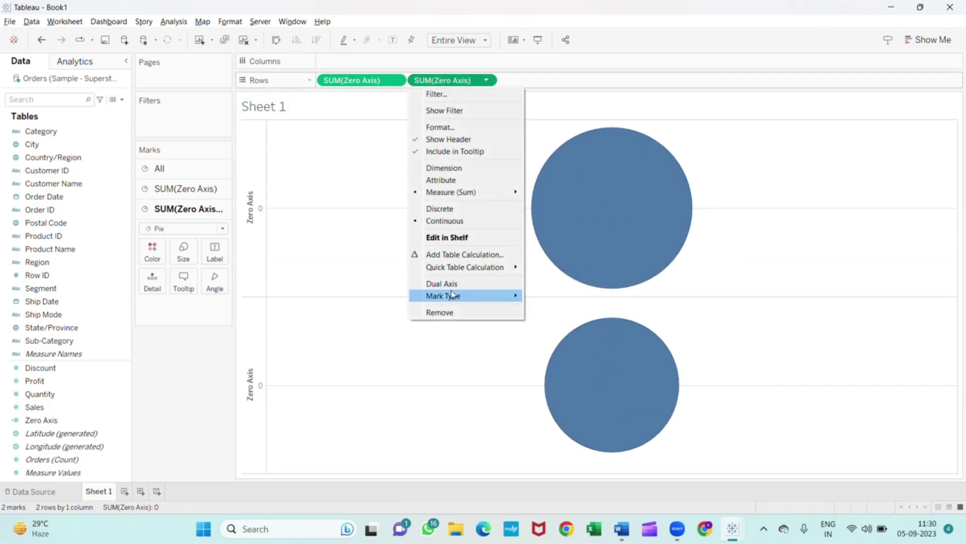
click(456, 285)
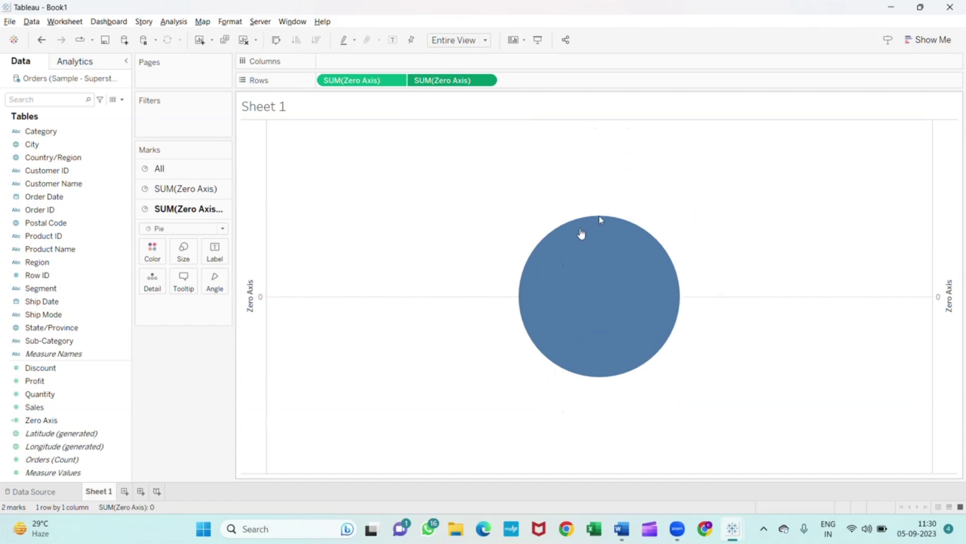
click(607, 286)
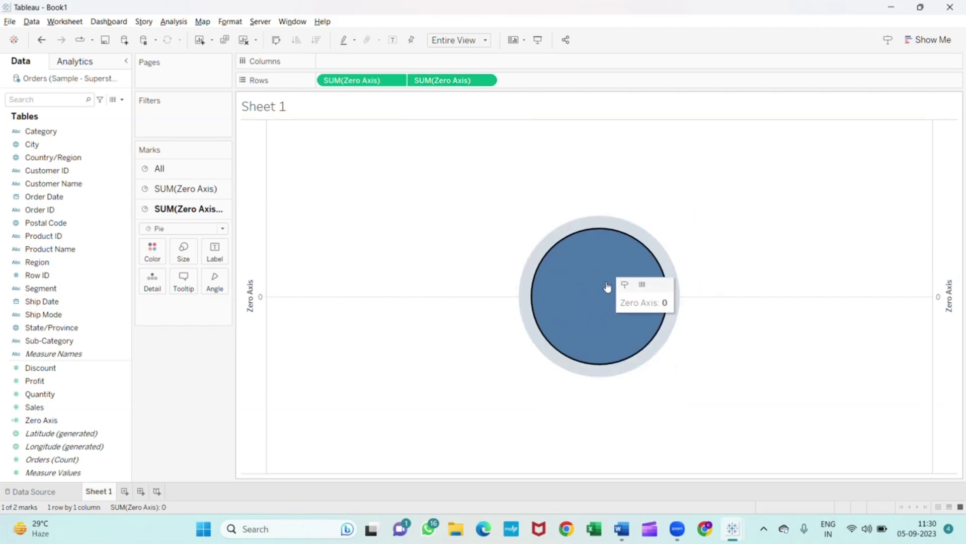
click(153, 254)
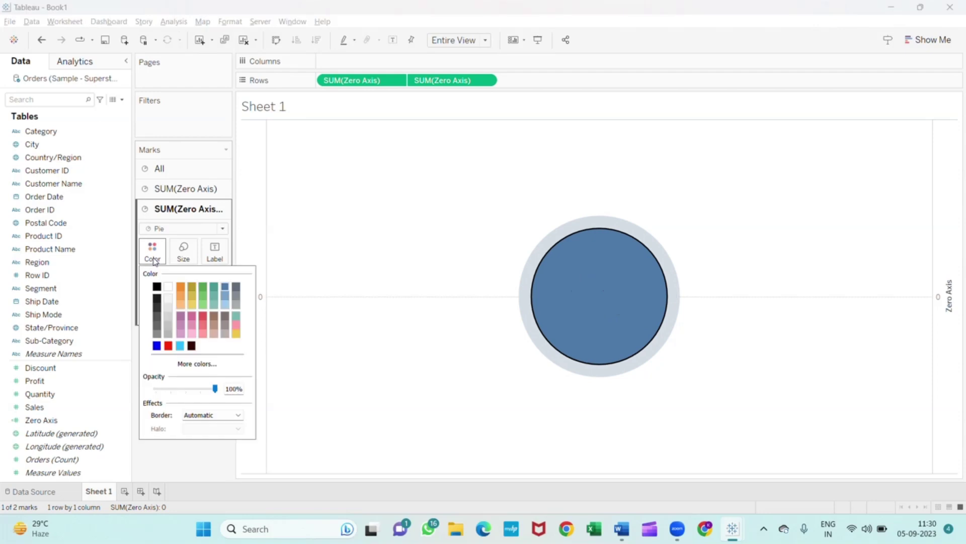
click(168, 286)
click(524, 366)
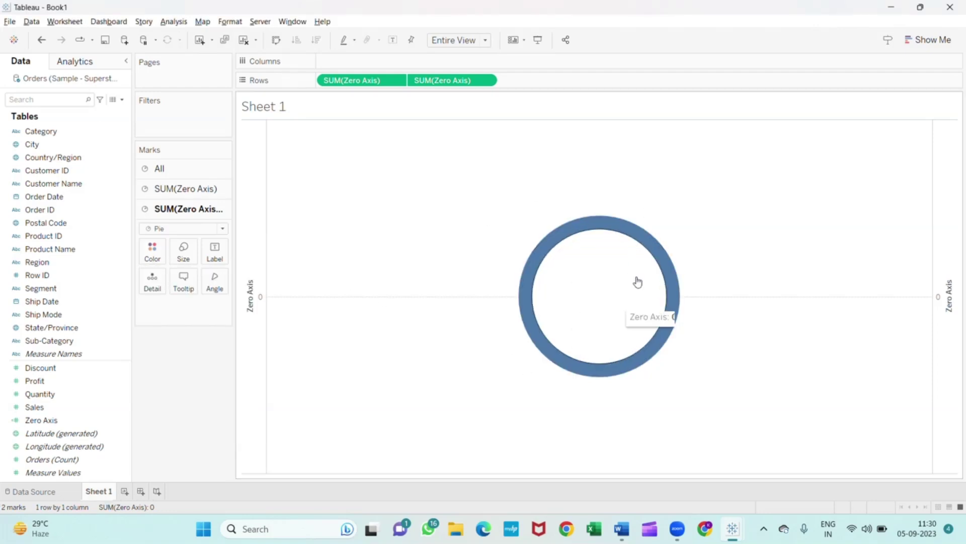
Step: Enlarge the donut, hide the Zero Axis headers, and bring up the Word reference
key(ctrl+shift+b)
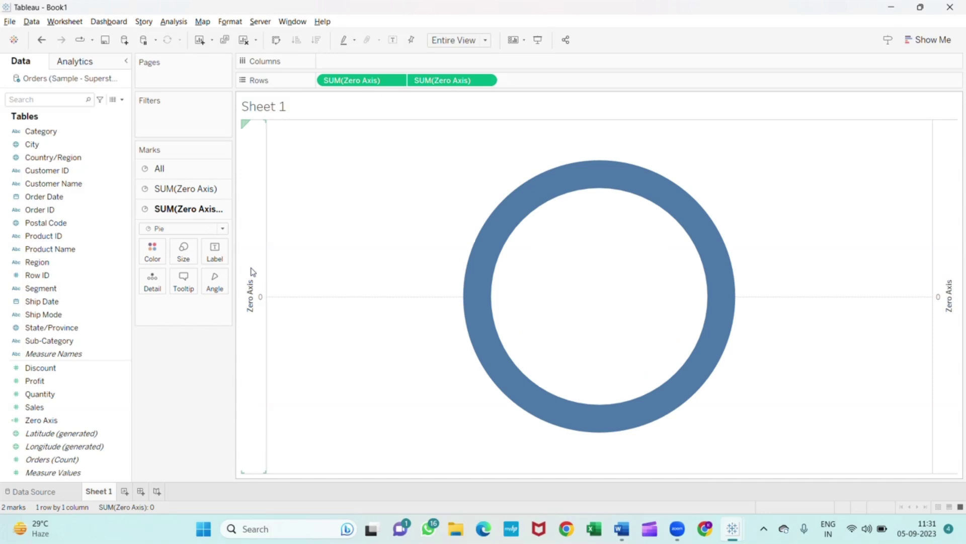
right_click(253, 272)
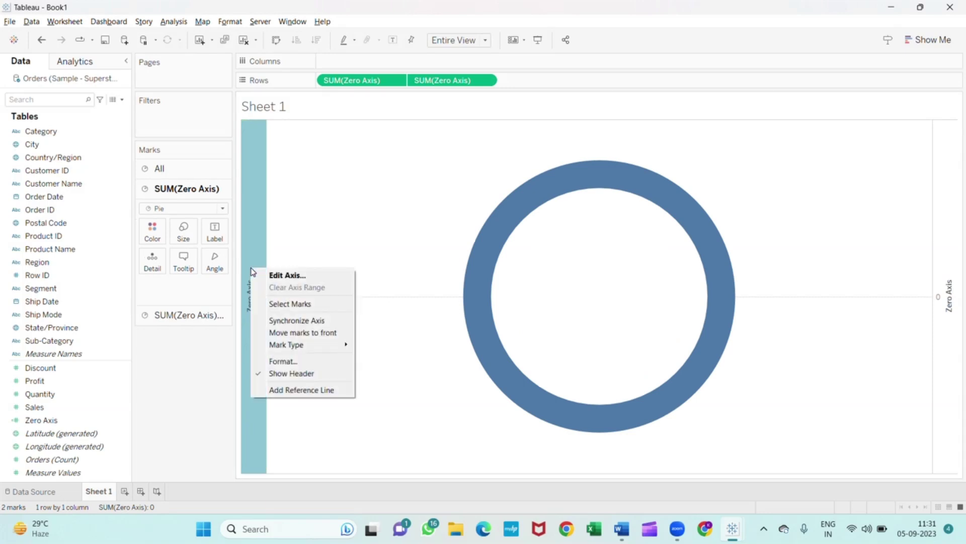
click(295, 374)
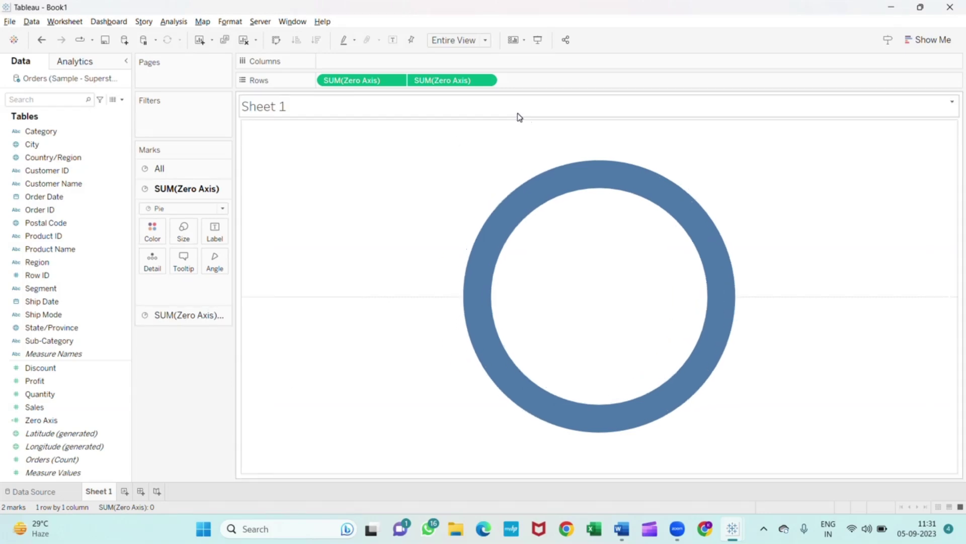
click(521, 328)
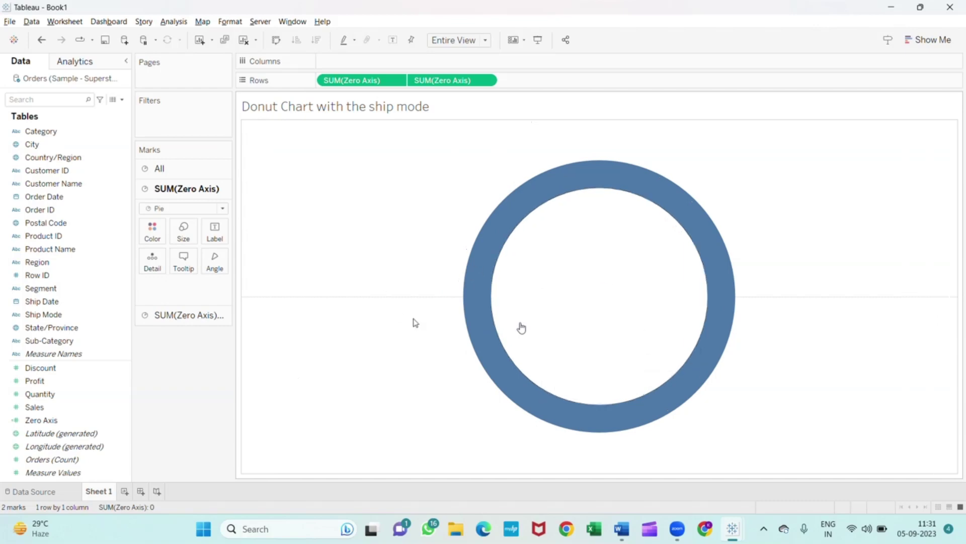
click(603, 465)
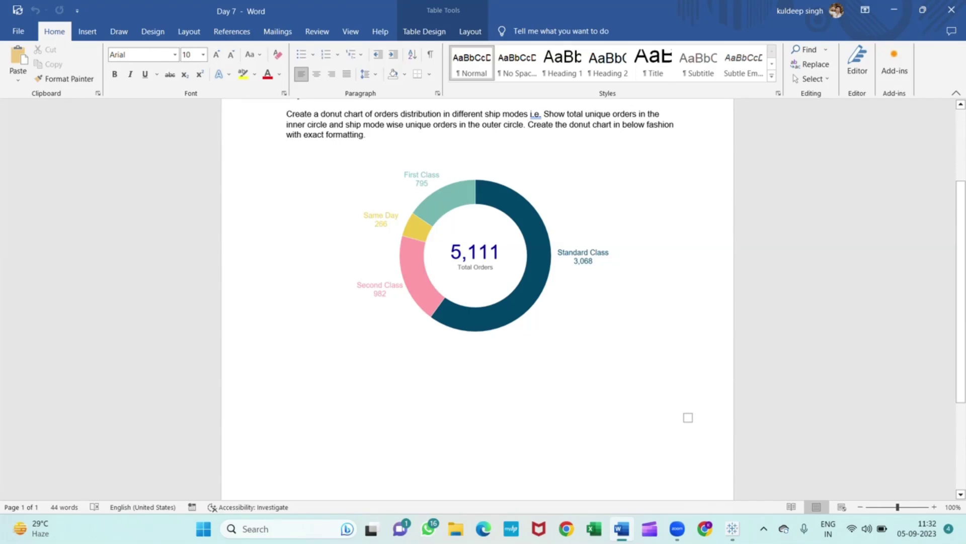
Step: Label the inner circle with Order ID as Count (Distinct), showing 5,111
key(alt+Tab)
click(593, 297)
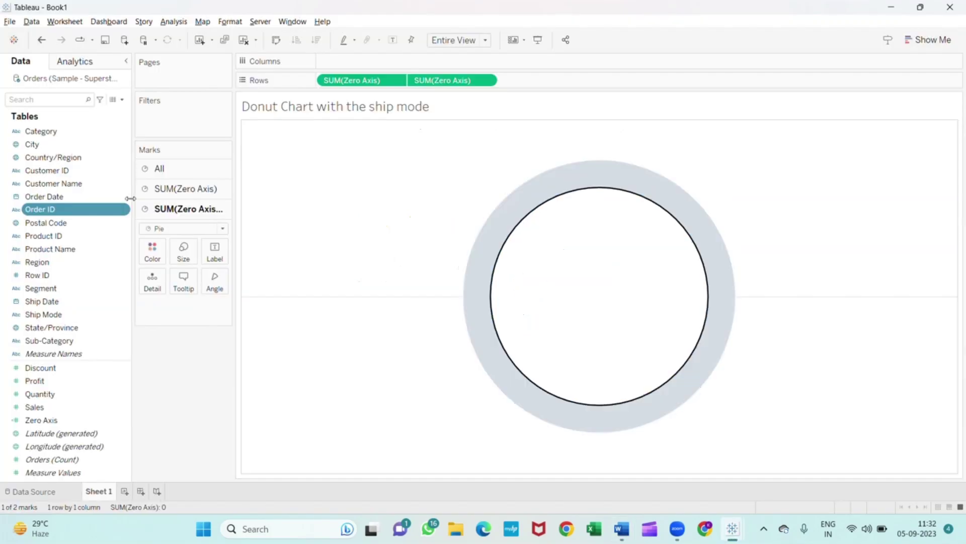
click(186, 209)
mouse_move(187, 305)
drag(83, 214, 216, 246)
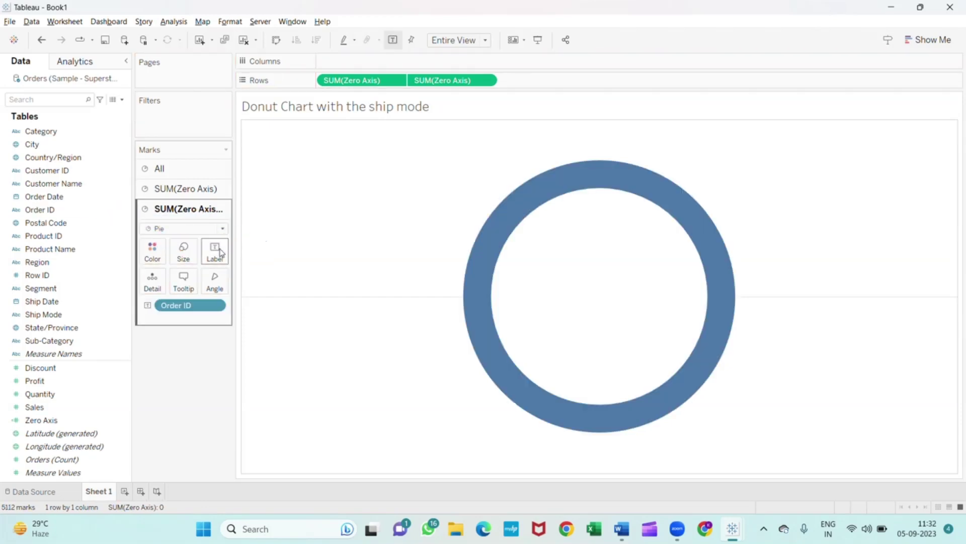
click(216, 306)
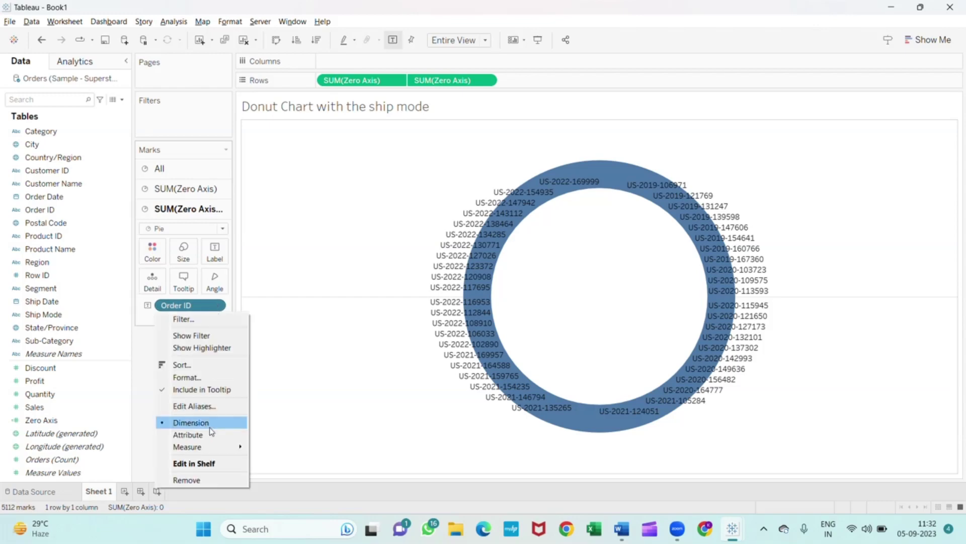
mouse_move(197, 446)
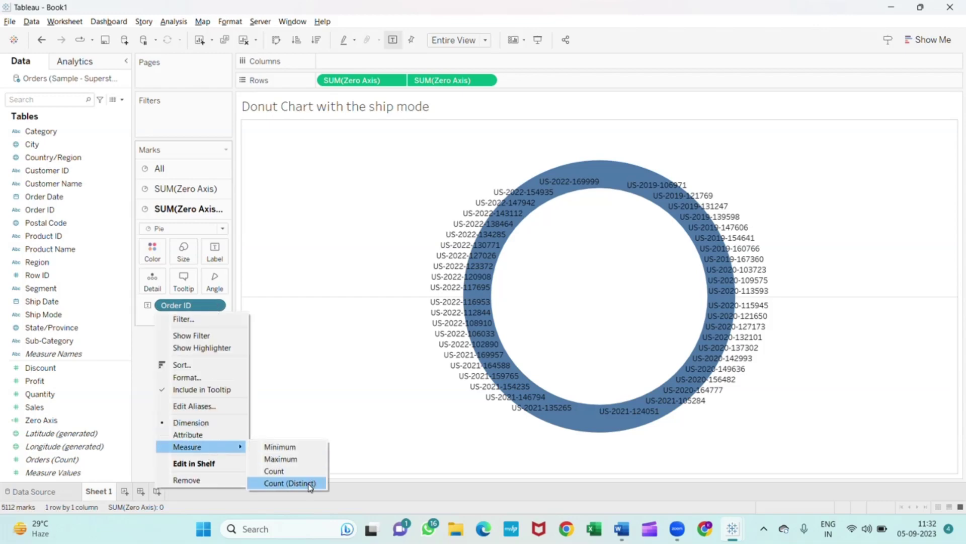
click(310, 484)
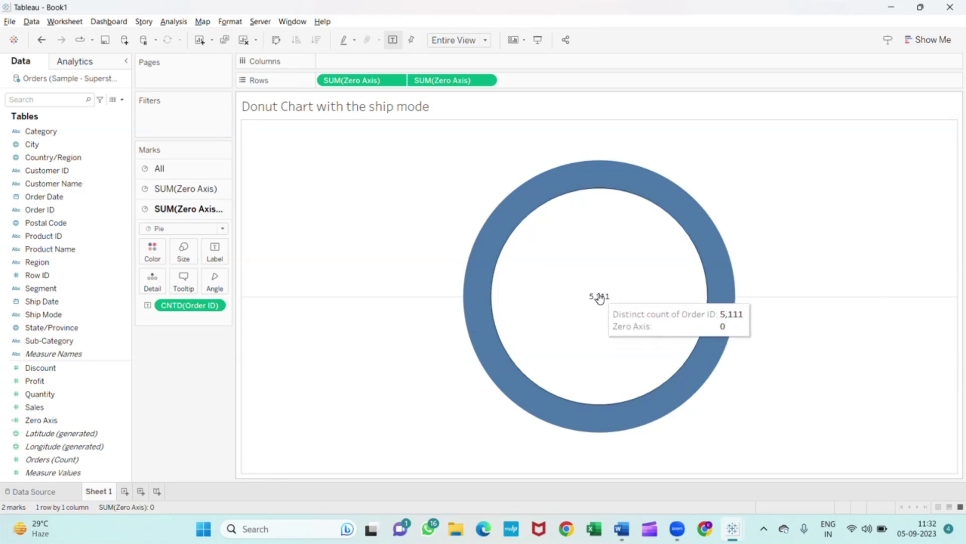
click(214, 254)
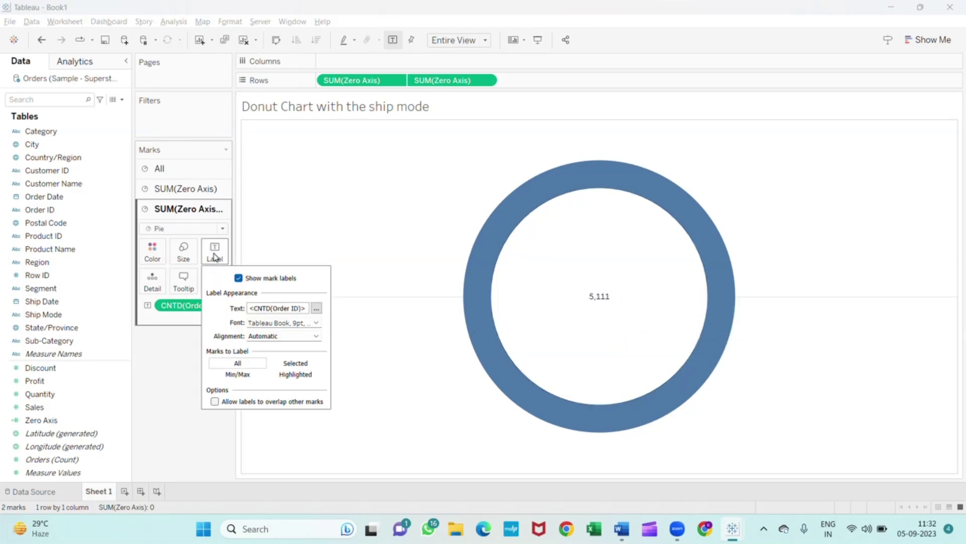
Step: Add a blue 'Total Order' line beneath the 5,111 centre label
click(317, 308)
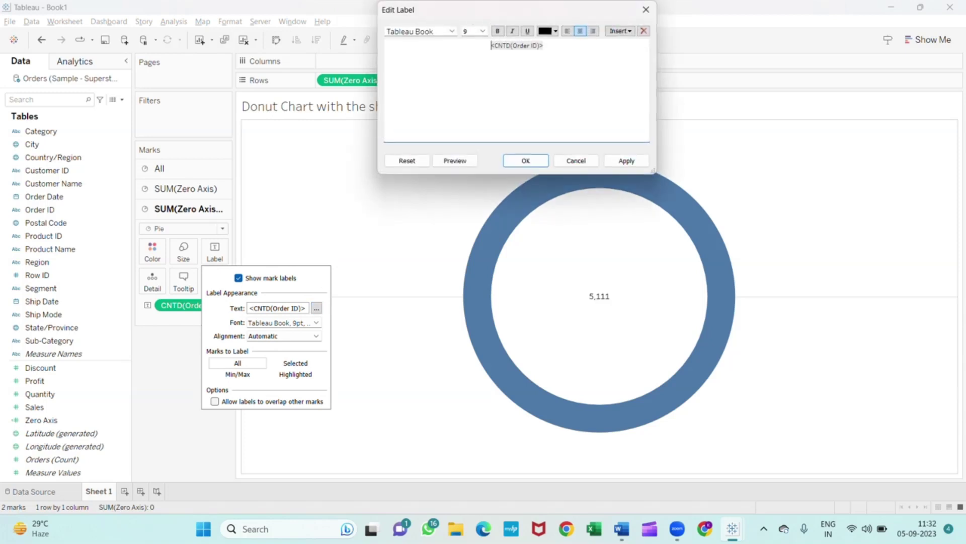
key(Return)
text(OR)
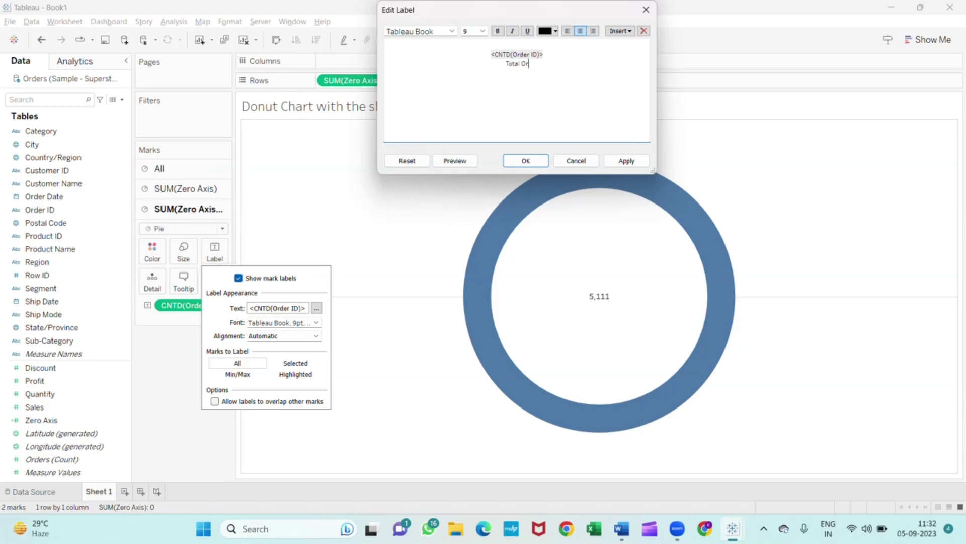
text(der)
key(ctrl+a)
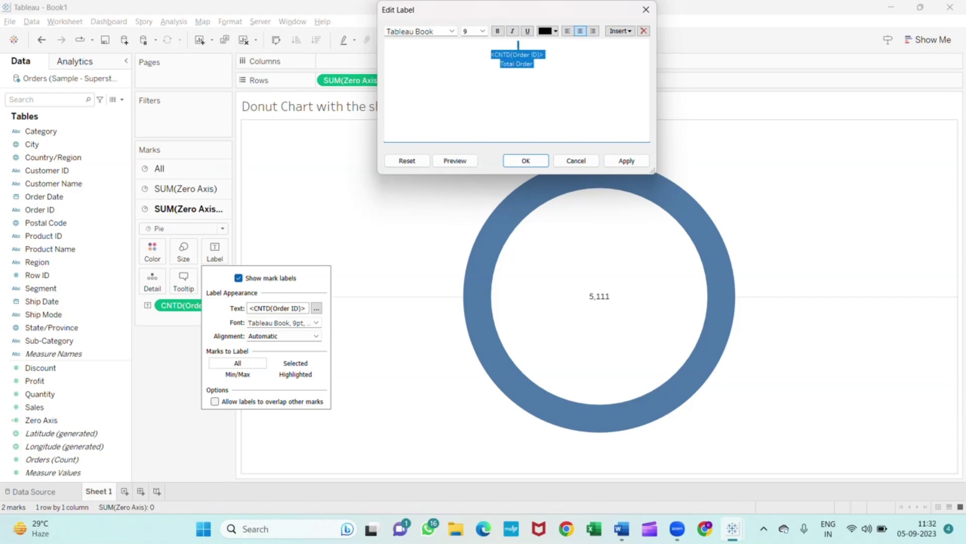
click(535, 55)
click(534, 63)
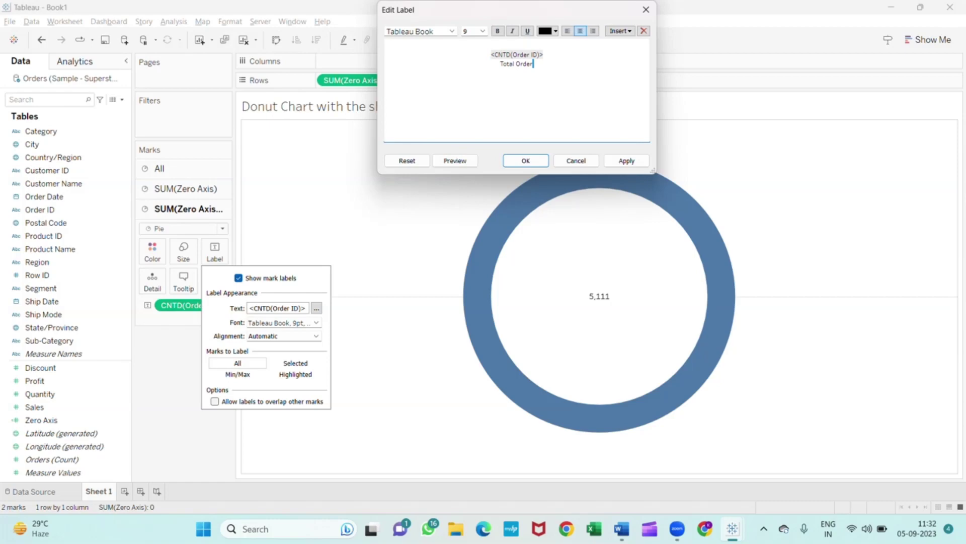
drag(527, 64, 503, 64)
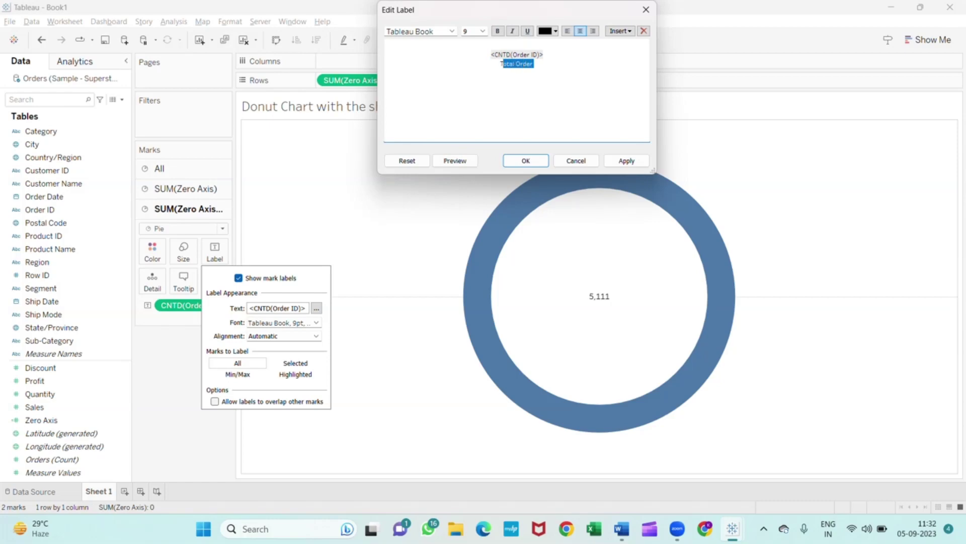
click(555, 34)
click(545, 101)
Step: Make both centre label lines 12 pt bold and apply the label
drag(534, 64, 518, 45)
click(482, 31)
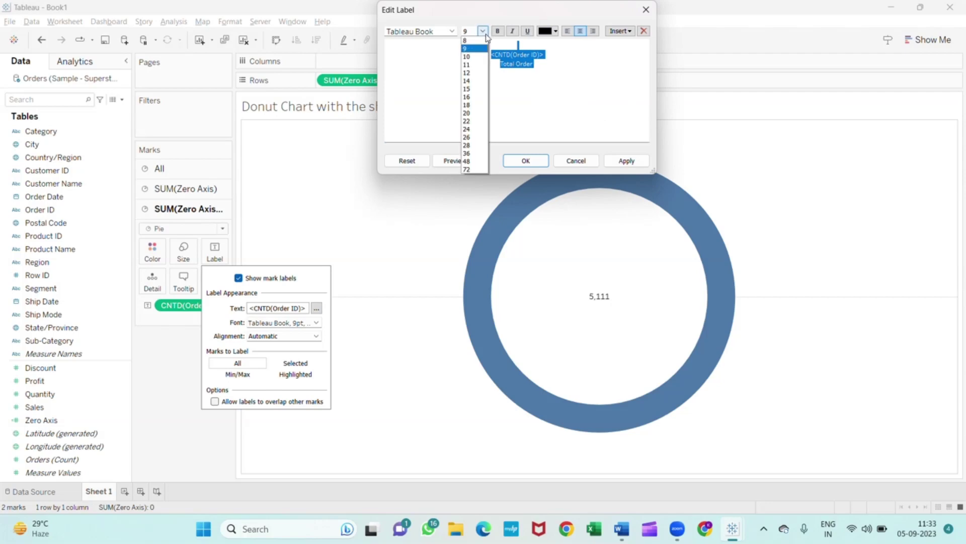
click(467, 73)
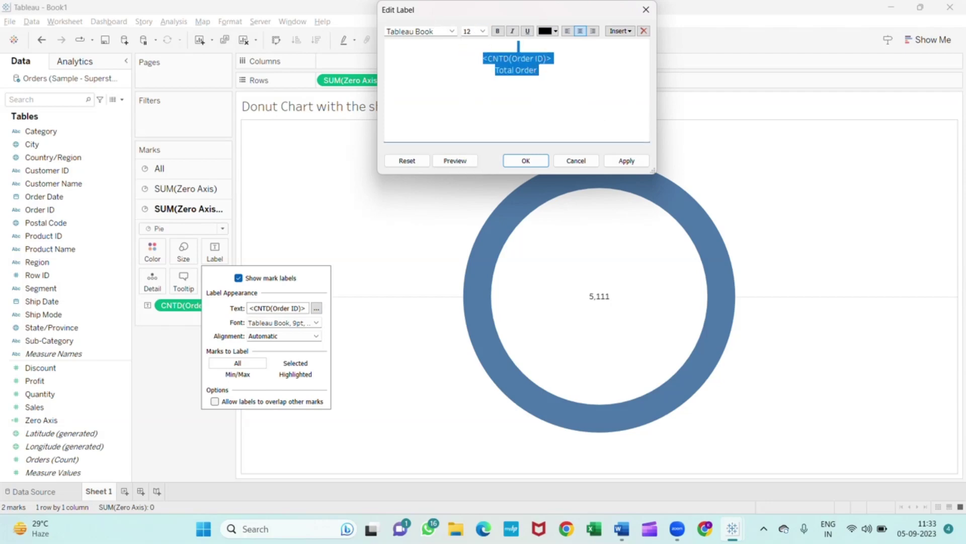
click(498, 31)
click(510, 166)
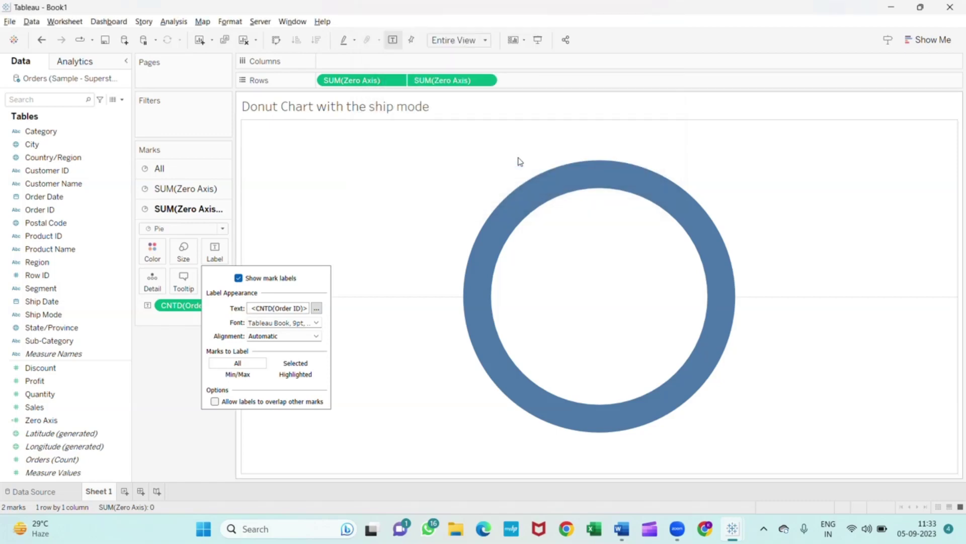
click(816, 212)
click(579, 173)
click(458, 315)
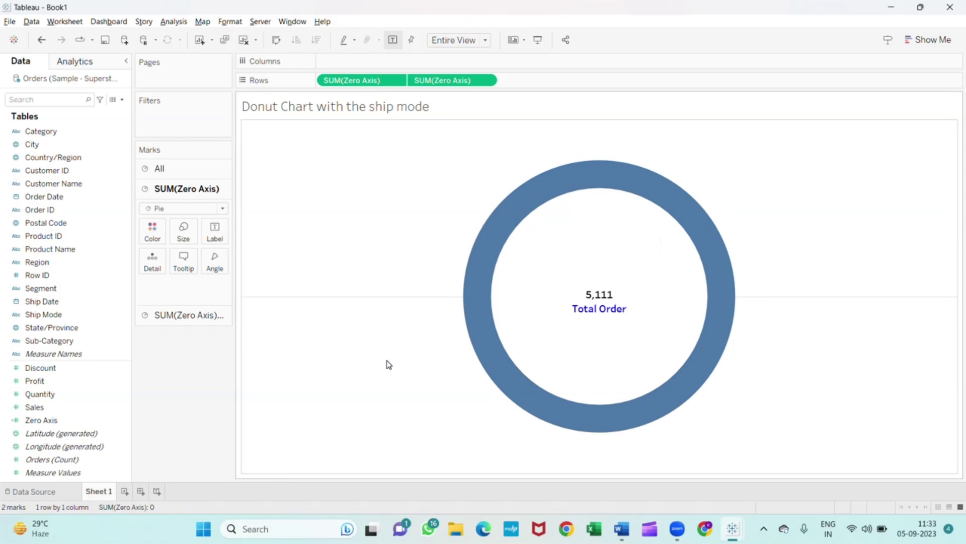
key(alt+Tab)
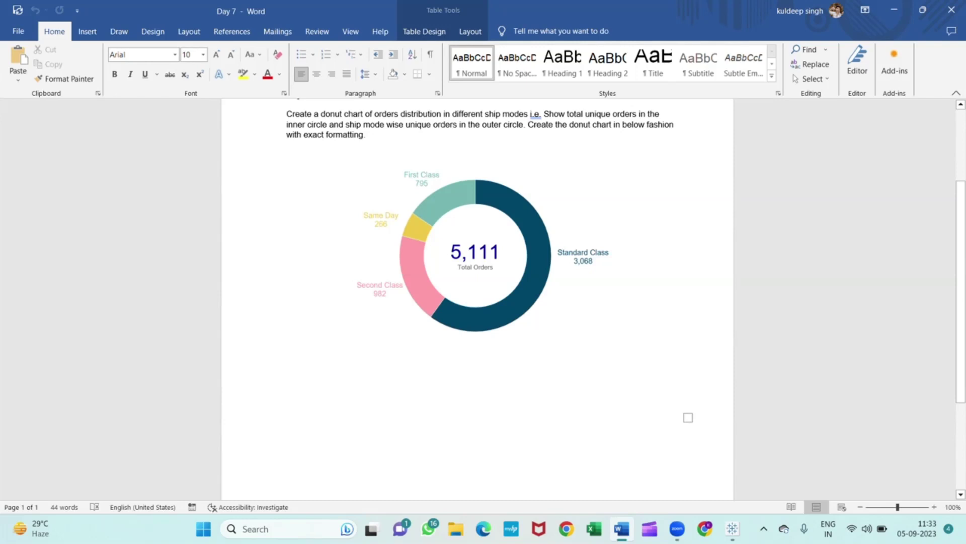
key(alt+Tab)
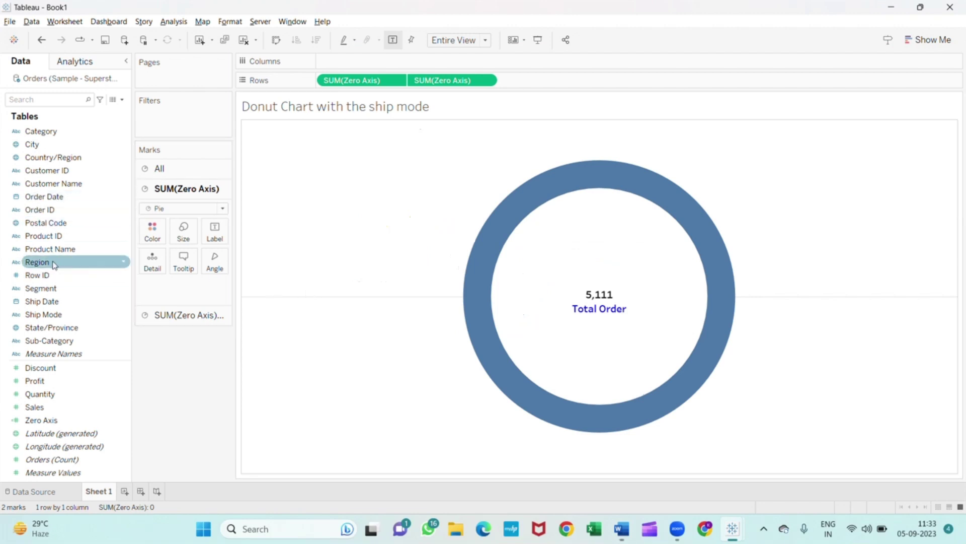
Step: Label the outer ring with Ship Mode and distinct Order ID counts, e.g. Standard Class 3,068
drag(57, 315, 217, 232)
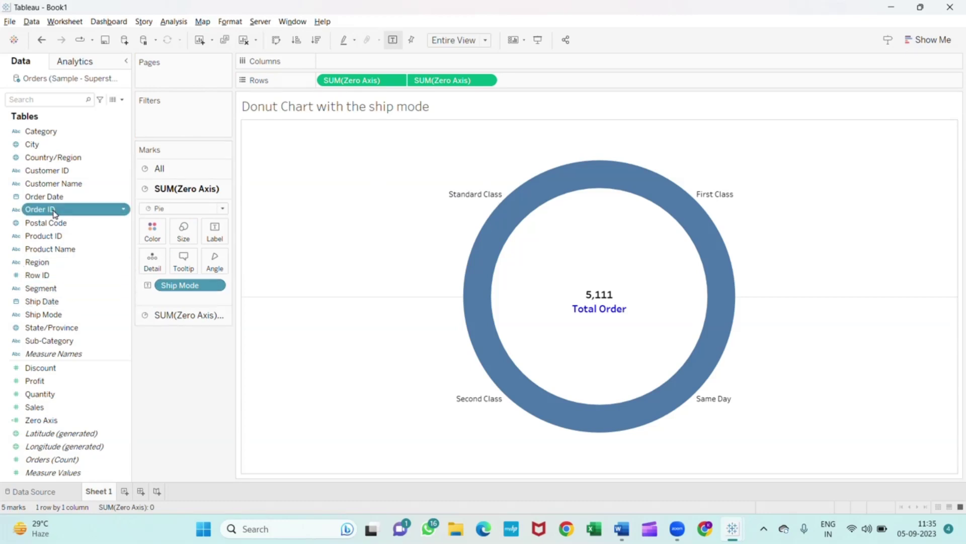
drag(41, 210, 218, 232)
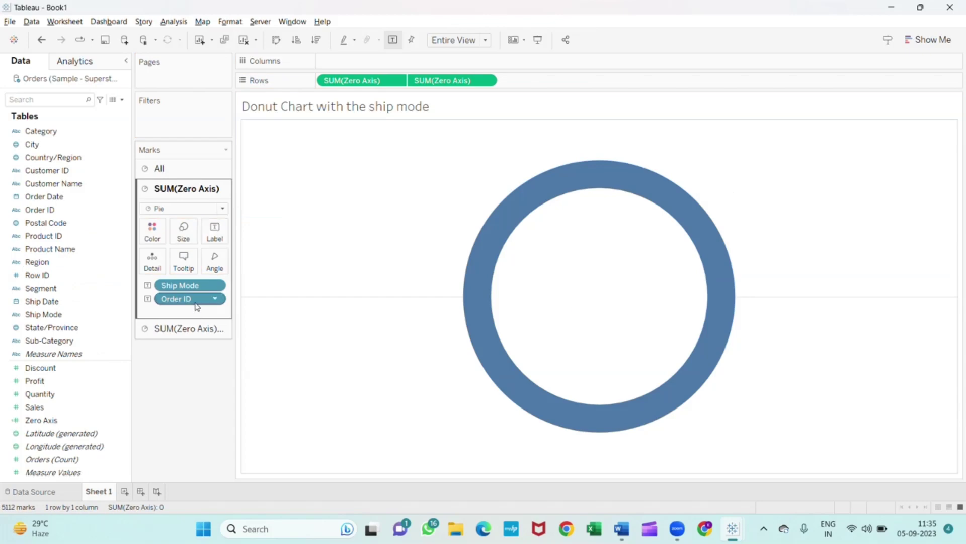
click(215, 299)
mouse_move(187, 440)
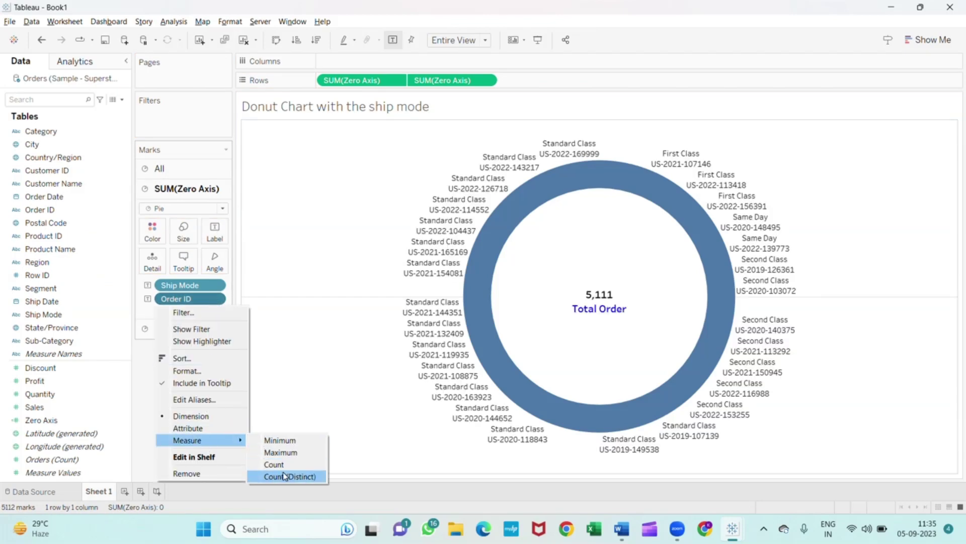
click(285, 476)
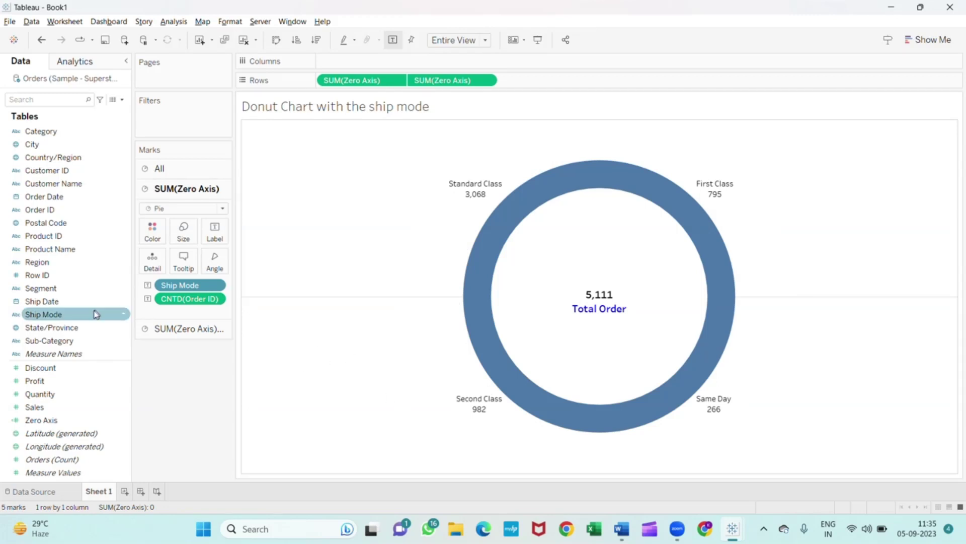
Step: Colour the ring by Ship Mode and size segments by distinct Order ID count
drag(65, 315, 154, 229)
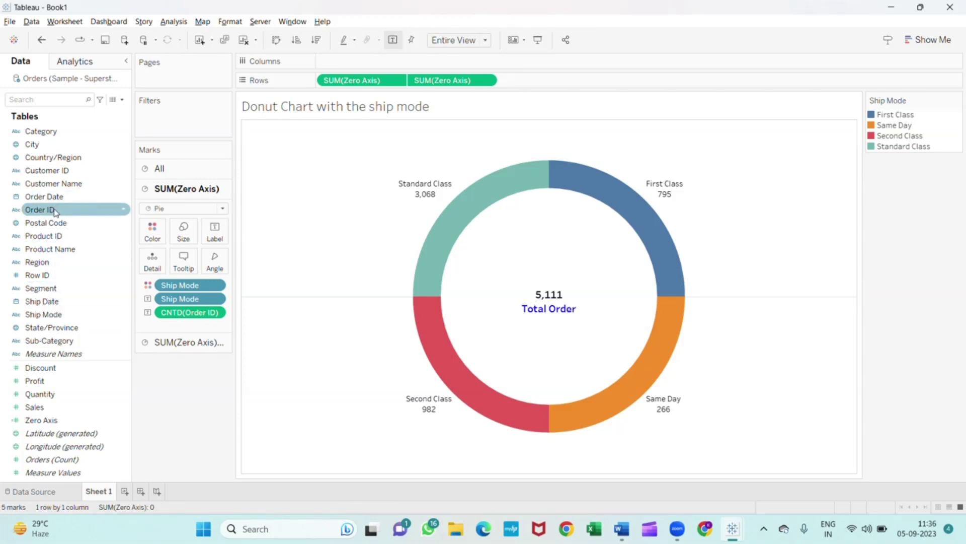
drag(55, 211, 222, 265)
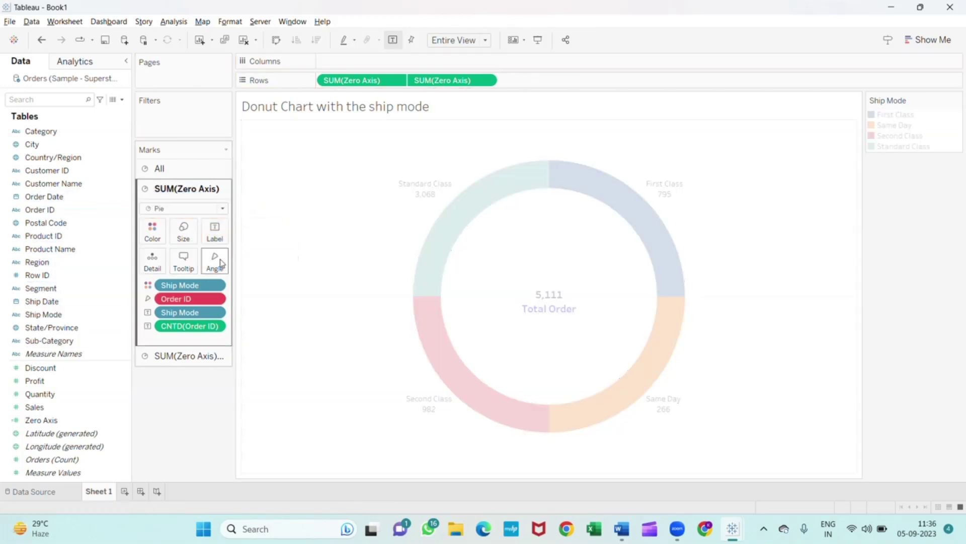
mouse_move(189, 298)
click(216, 300)
mouse_move(196, 427)
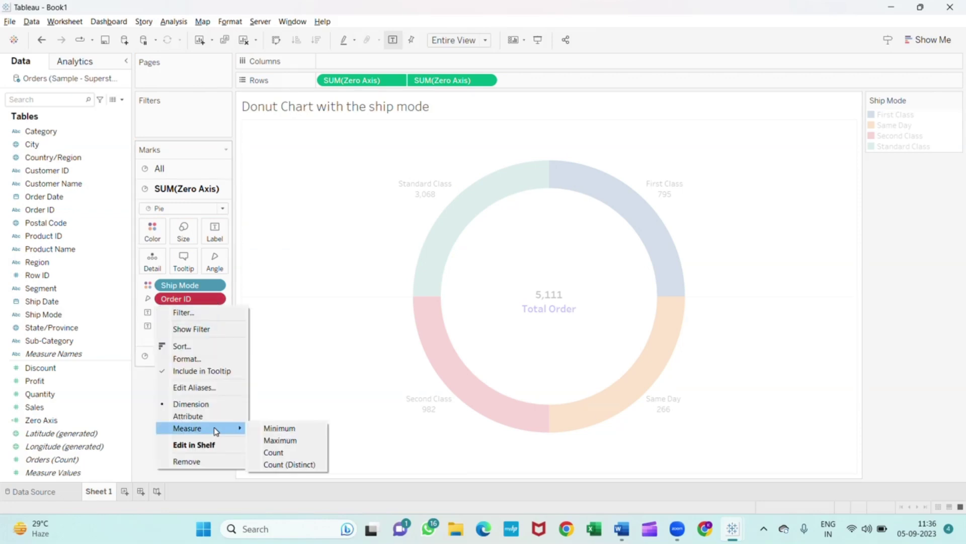
click(280, 463)
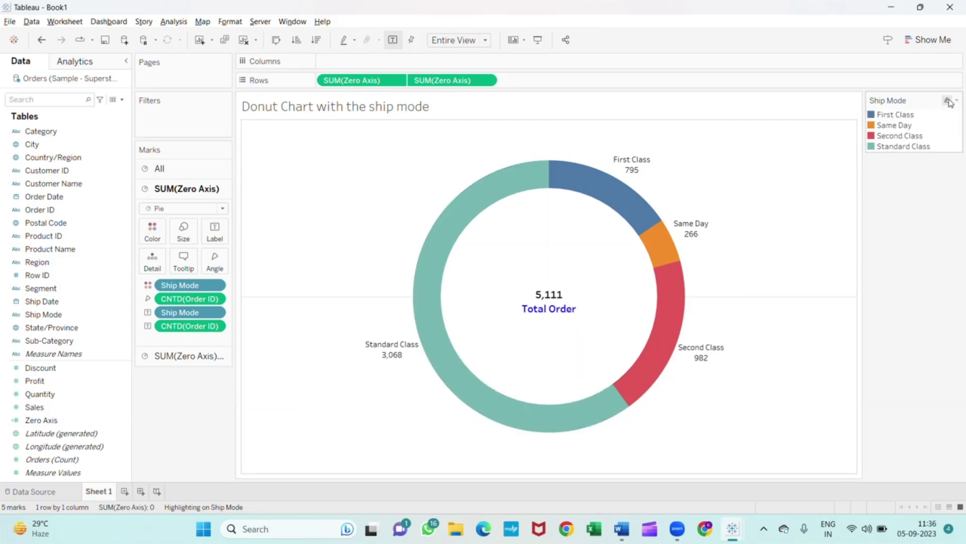
Step: Sort the Ship Mode legend in descending order
click(958, 102)
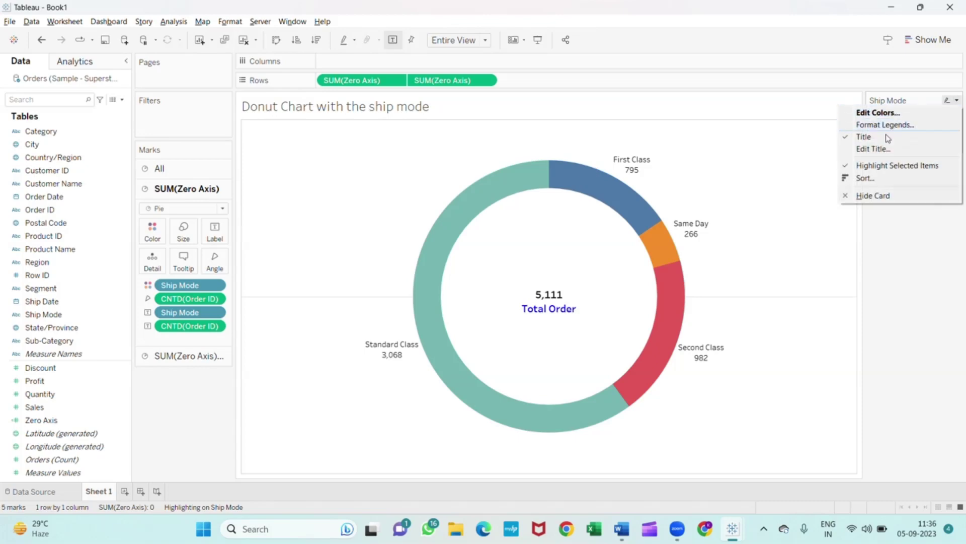
click(866, 179)
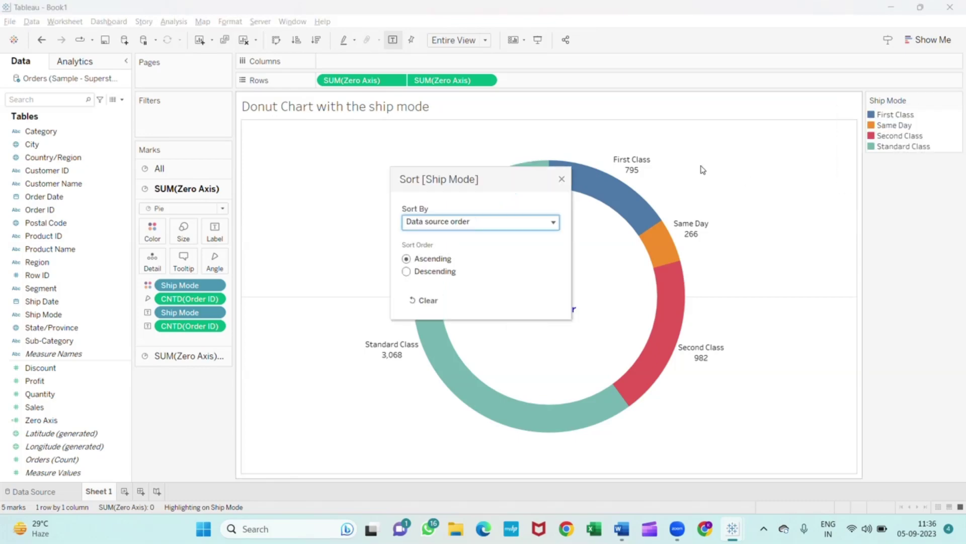
click(429, 271)
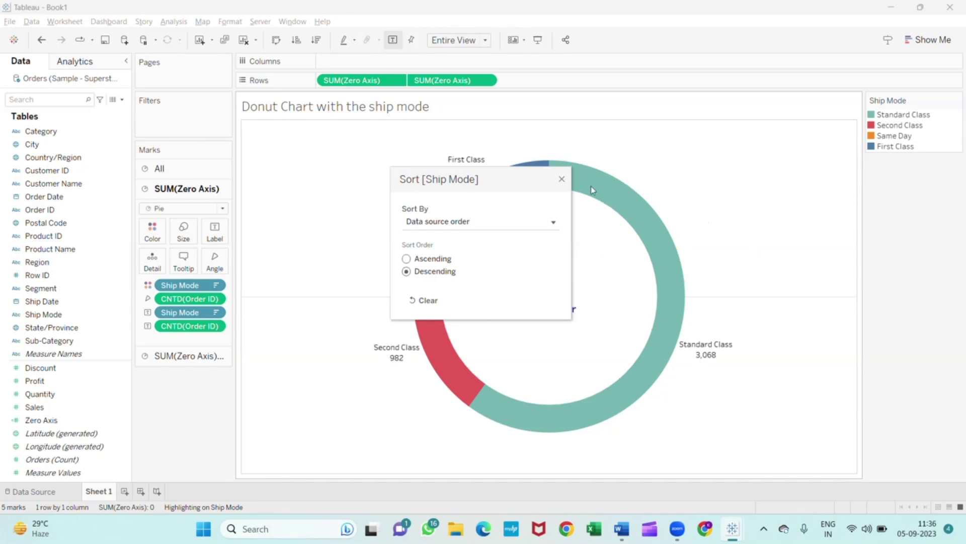
click(562, 179)
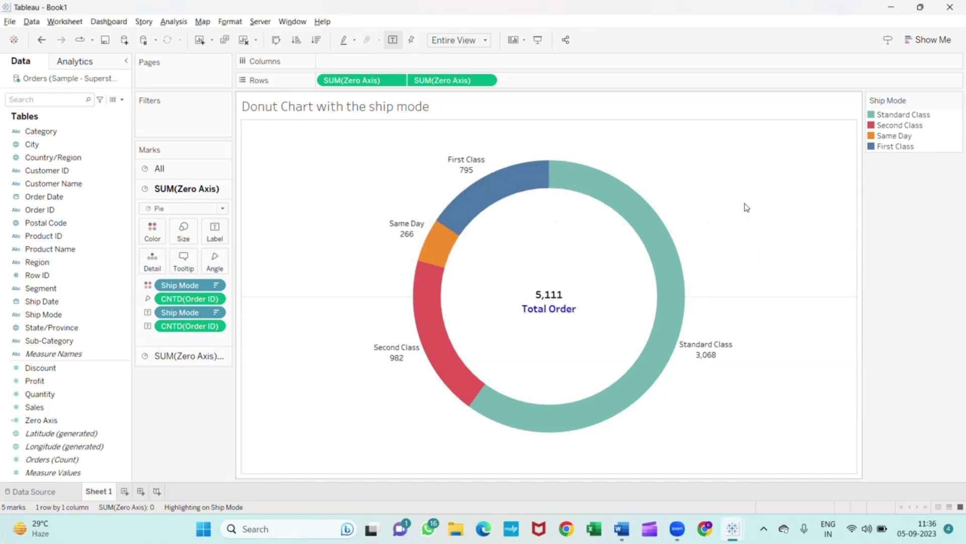
Step: Compare with the Word reference and set Standard Class to dark blue #375576
key(alt+Tab)
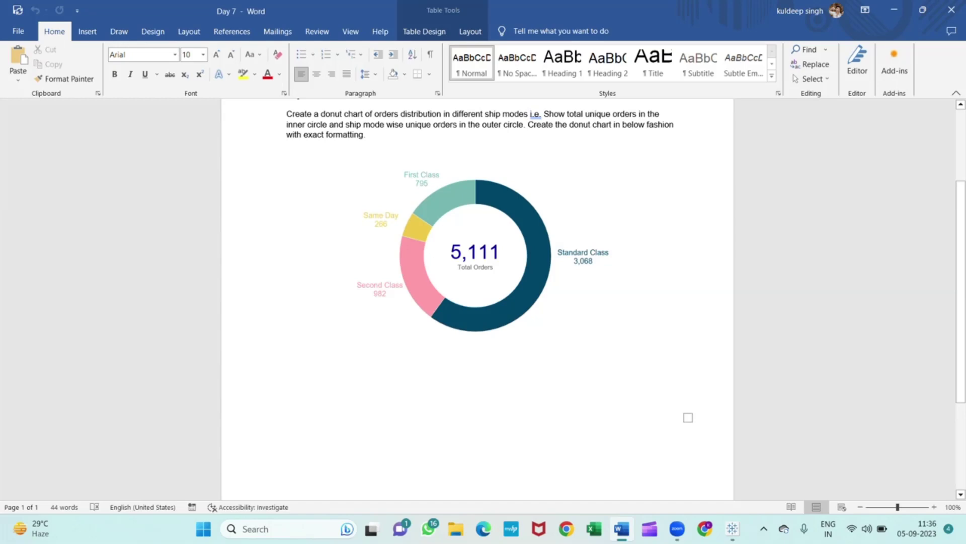
key(alt+Tab)
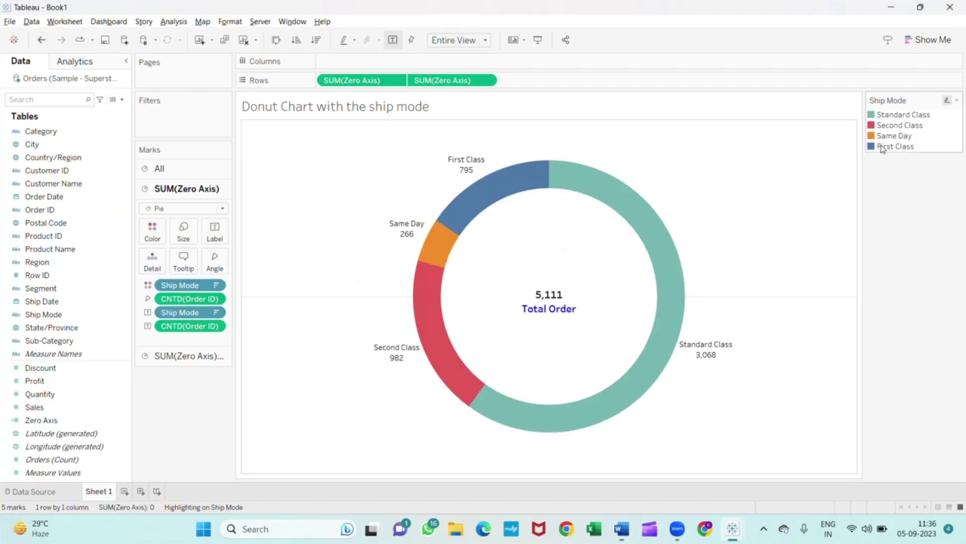
double_click(895, 116)
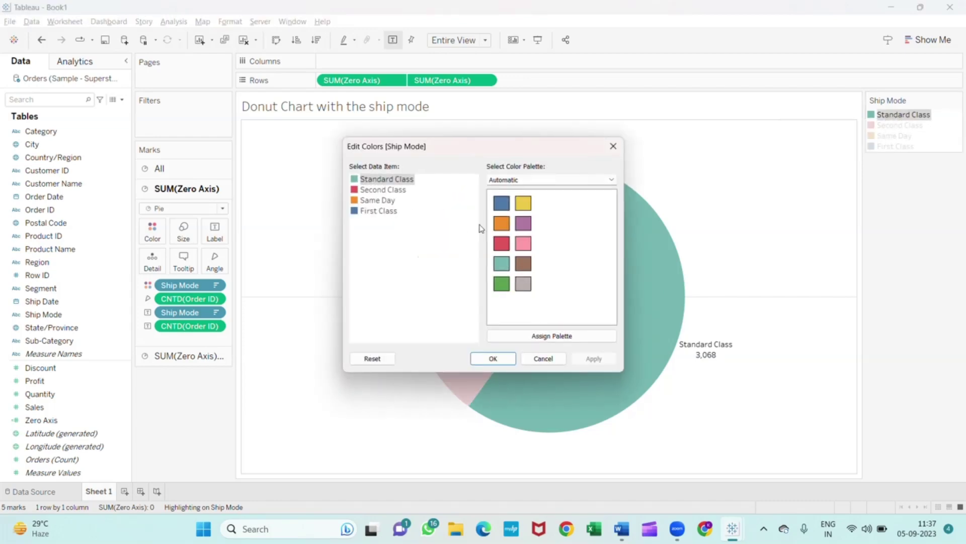
click(502, 202)
double_click(391, 182)
click(603, 222)
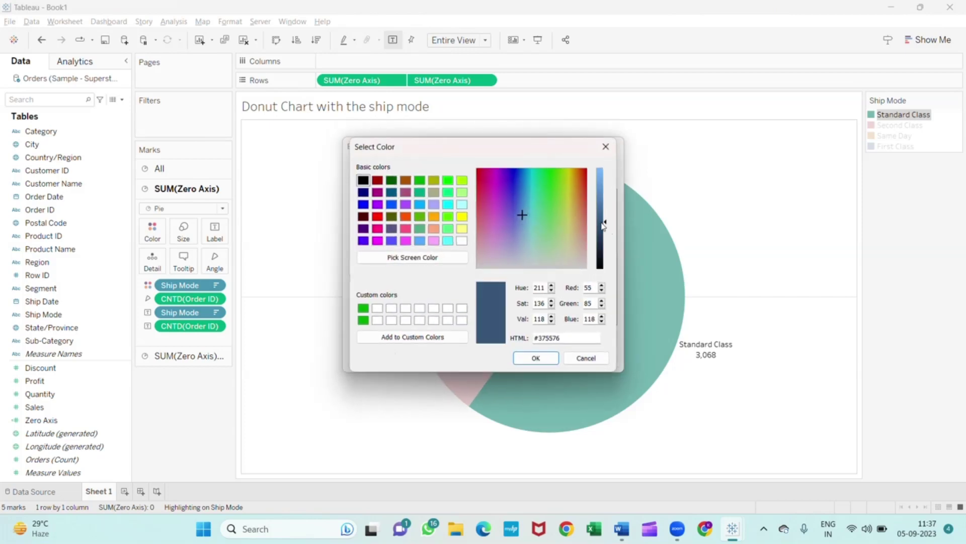
click(545, 360)
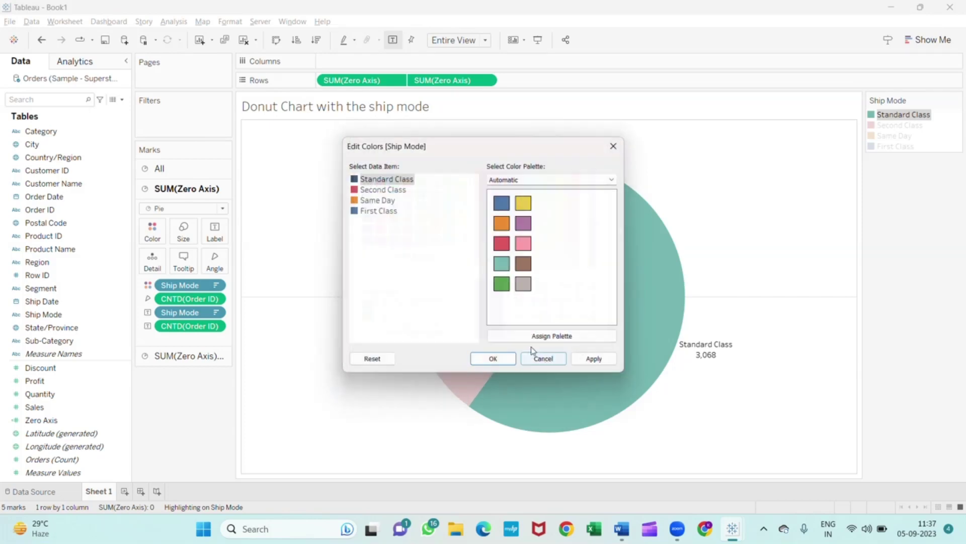
Step: Recolour First Class teal, Same Day yellow and Second Class pink, checking the reference
key(alt+Tab)
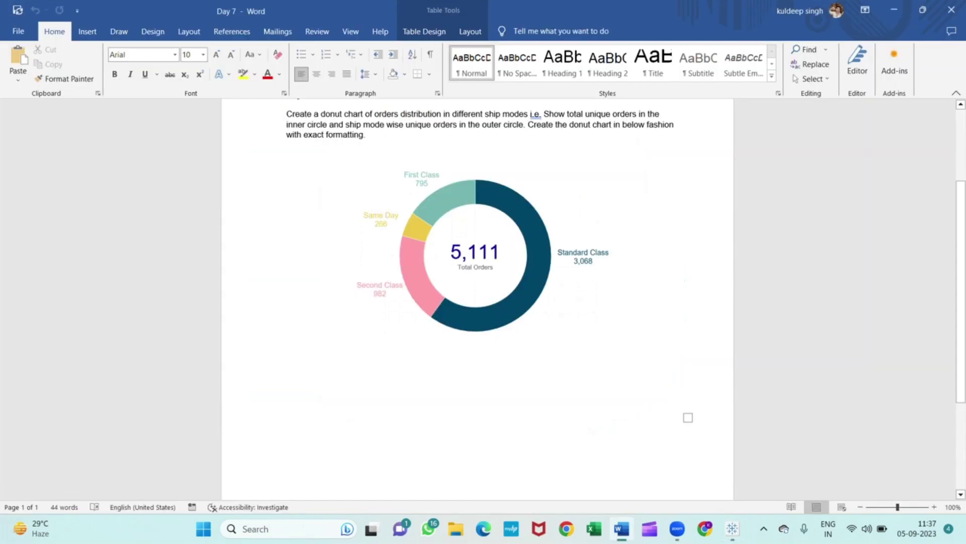
key(alt+Tab)
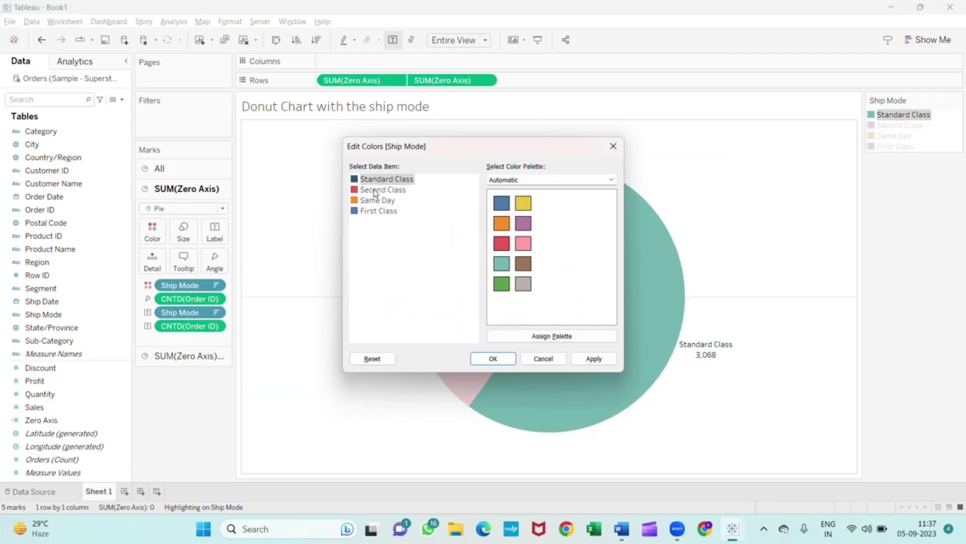
click(377, 211)
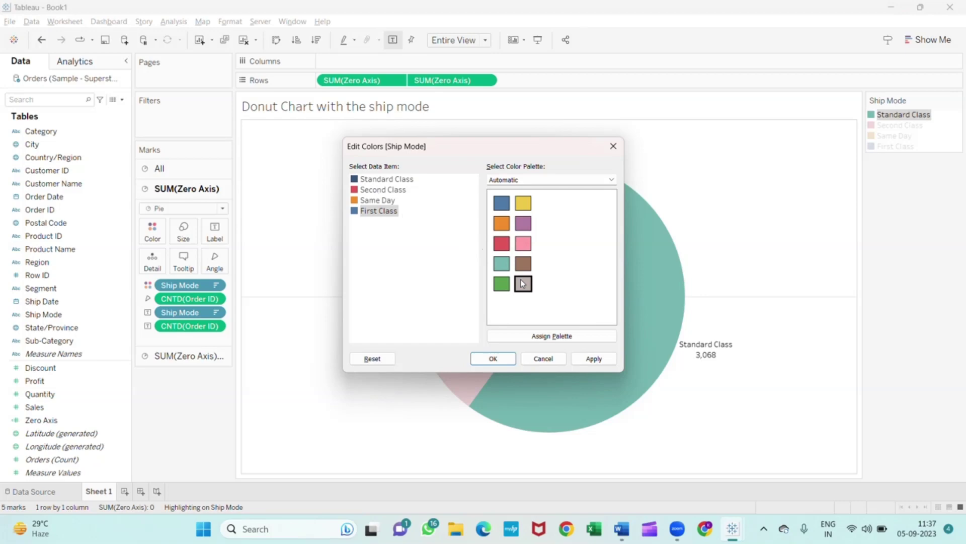
key(alt+Tab)
key(alt+Tab)
key(alt+Tab)
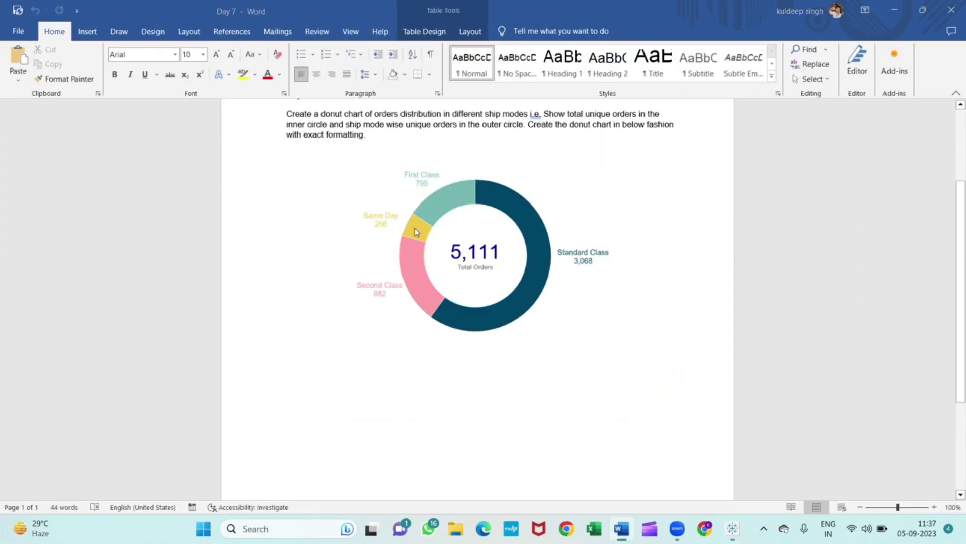
key(alt+Tab)
click(381, 200)
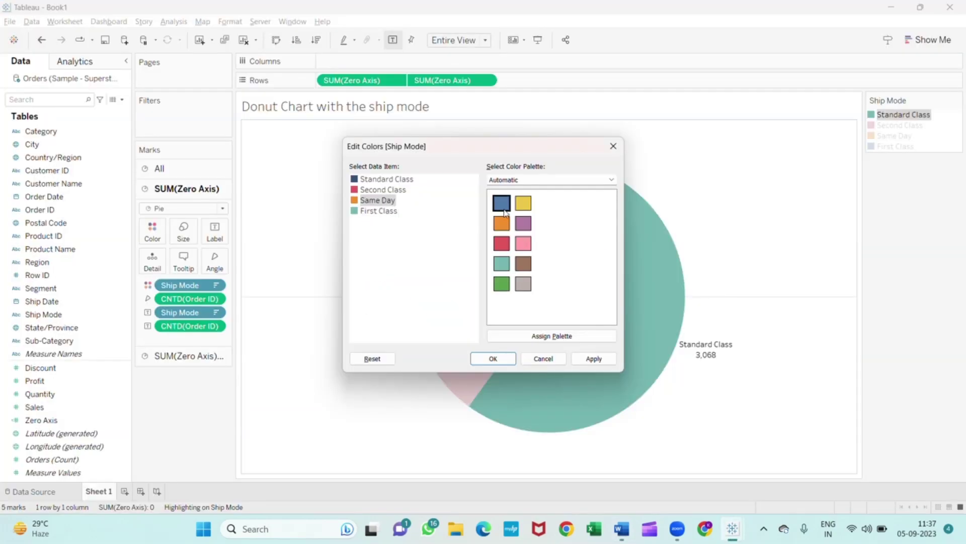
key(alt+Tab)
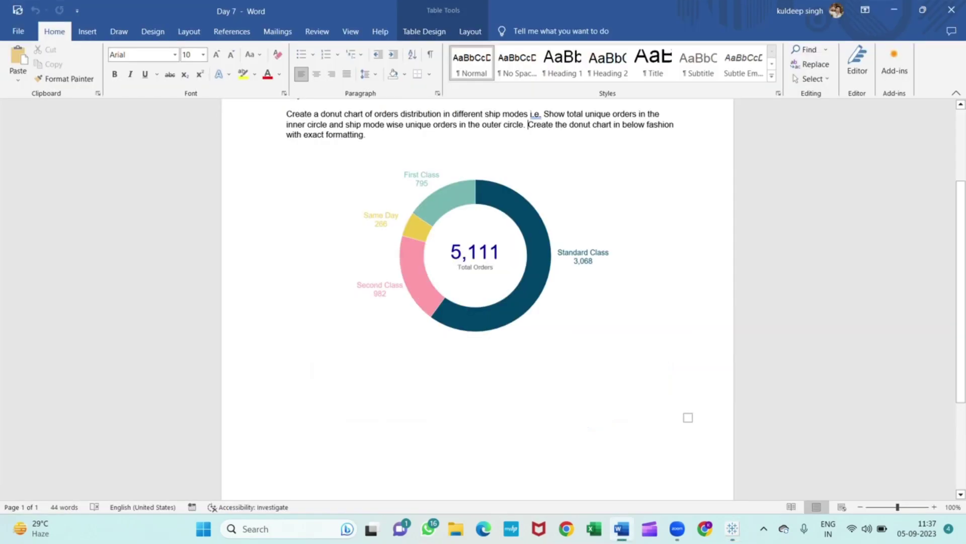
key(alt+Tab)
click(403, 190)
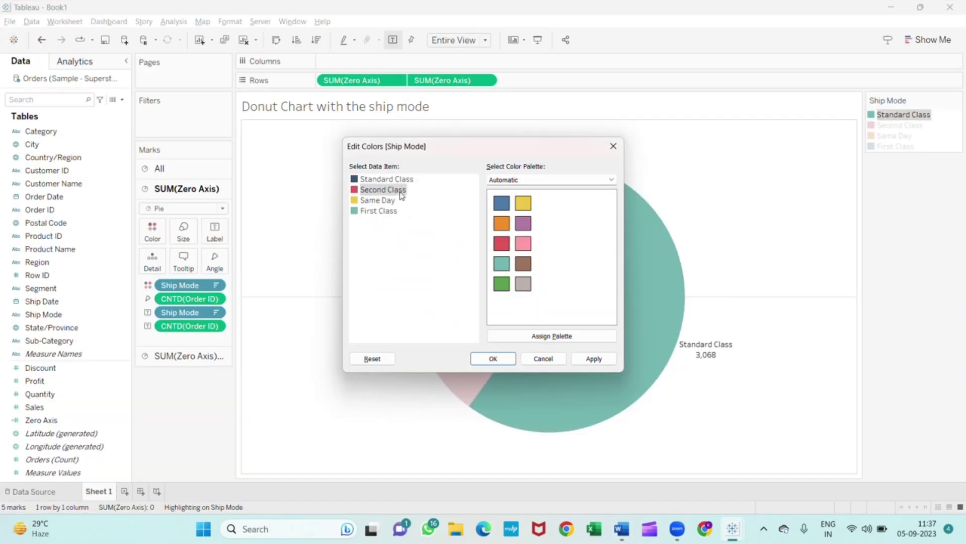
click(524, 243)
click(494, 358)
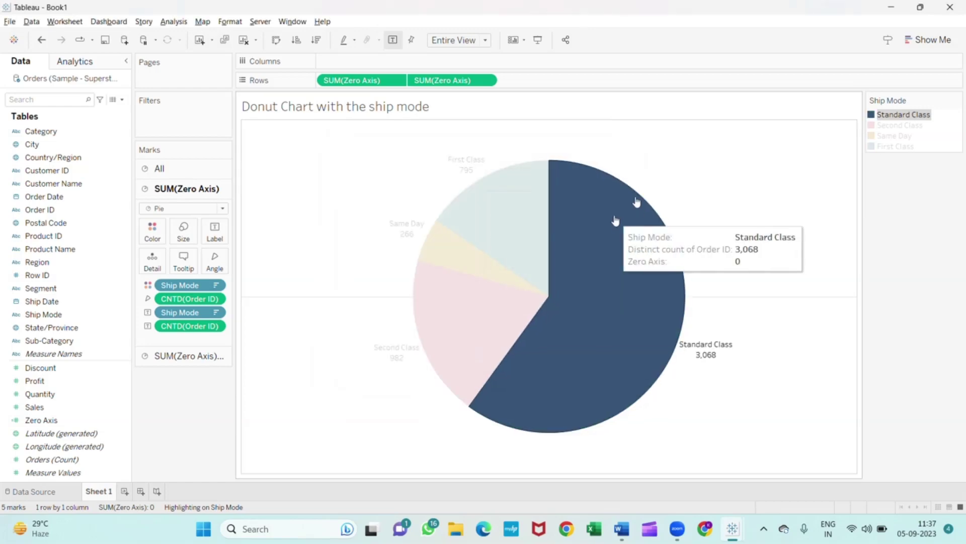
click(805, 337)
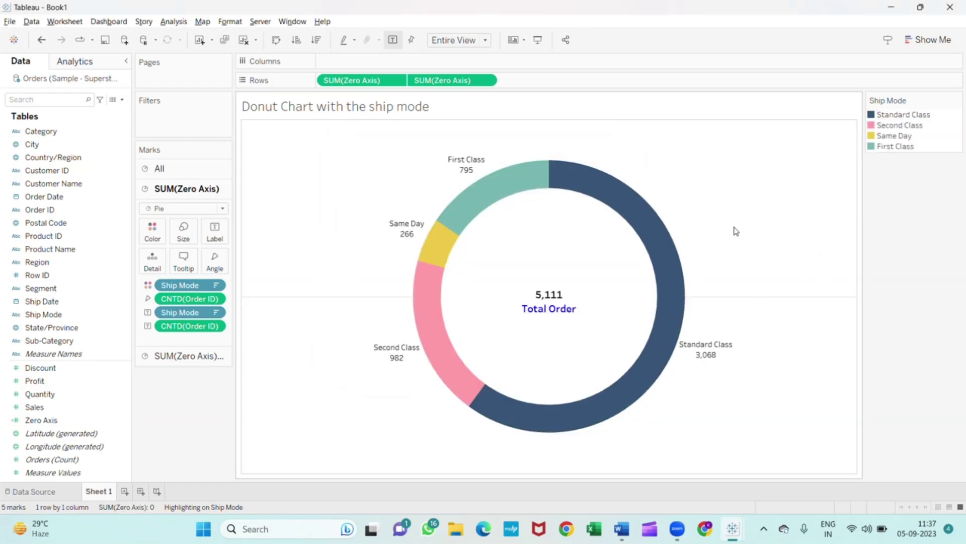